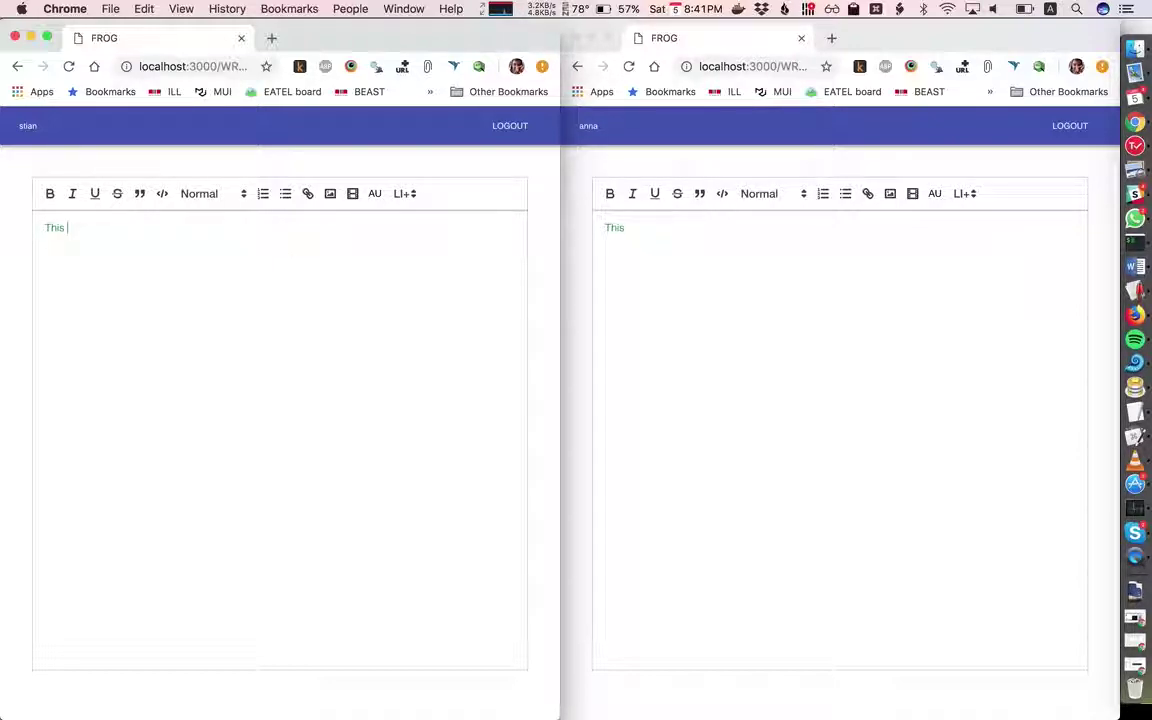
# Write the lines "This is synchronous", "Author colors" and "Who is what?", entering the middle one in the second user's window.
pyautogui.write('is synchronous')
pyautogui.click(931, 253)
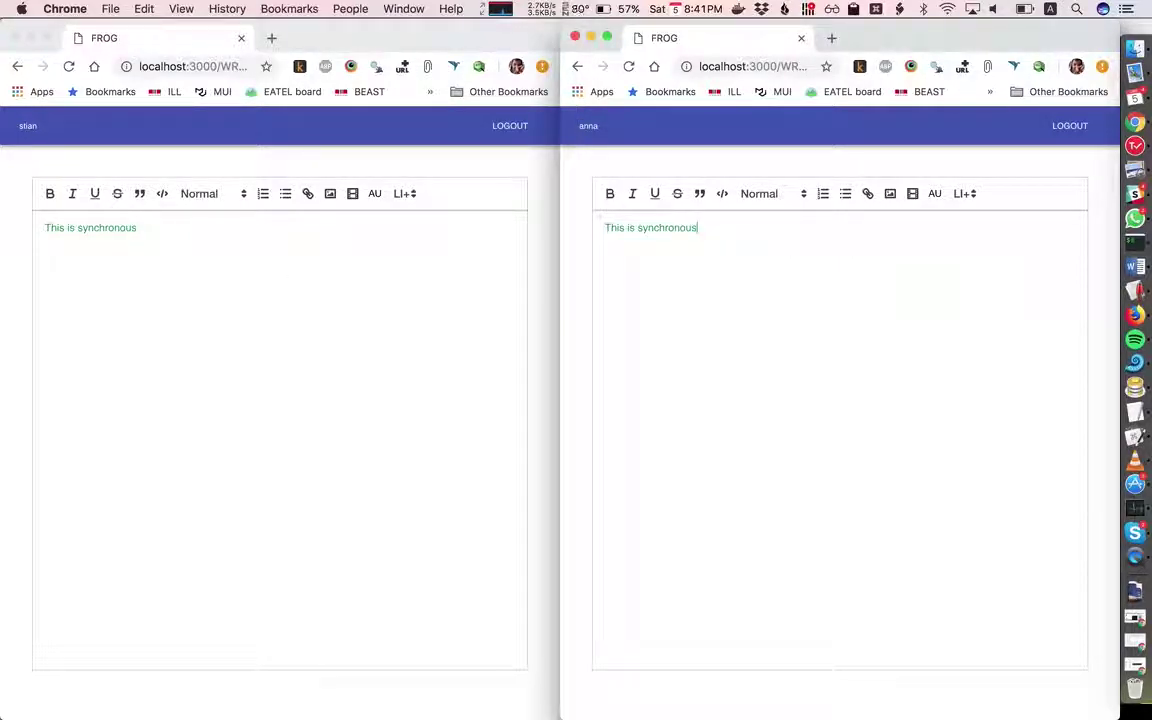
pyautogui.write('Author colors')
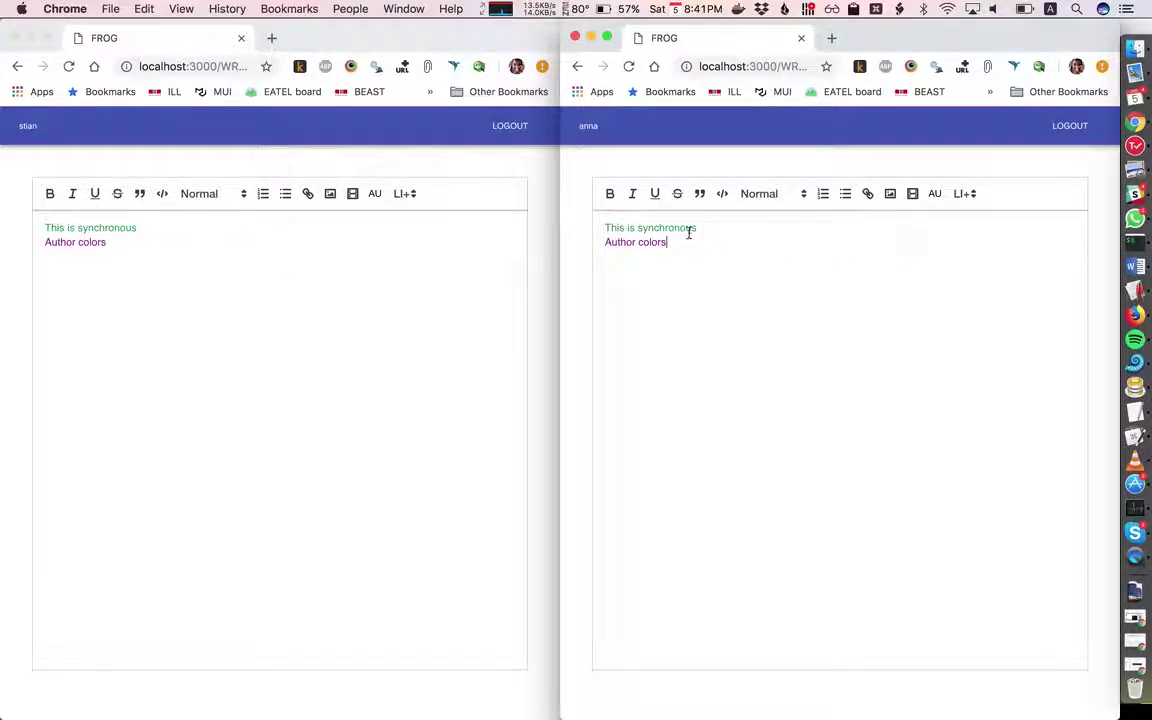
pyautogui.click(439, 277)
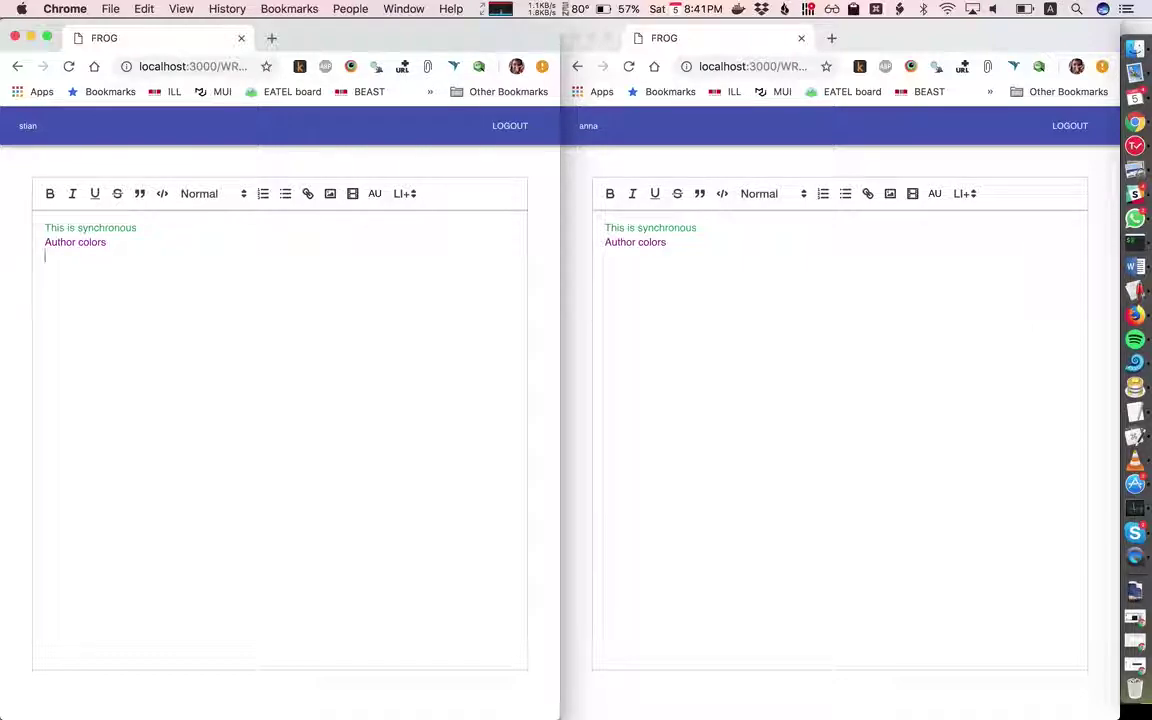
pyautogui.write('is what?')
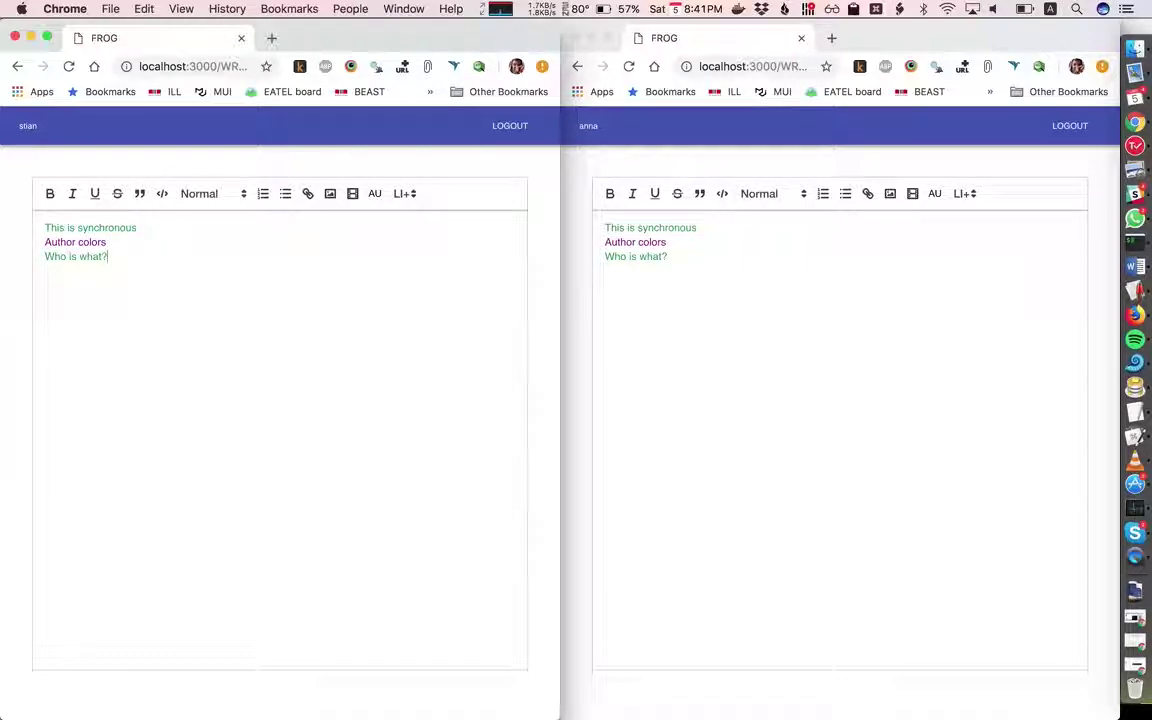
# Format all three text lines as Heading 1 in the first user's editor.
pyautogui.press('super+a')
pyautogui.click(243, 196)
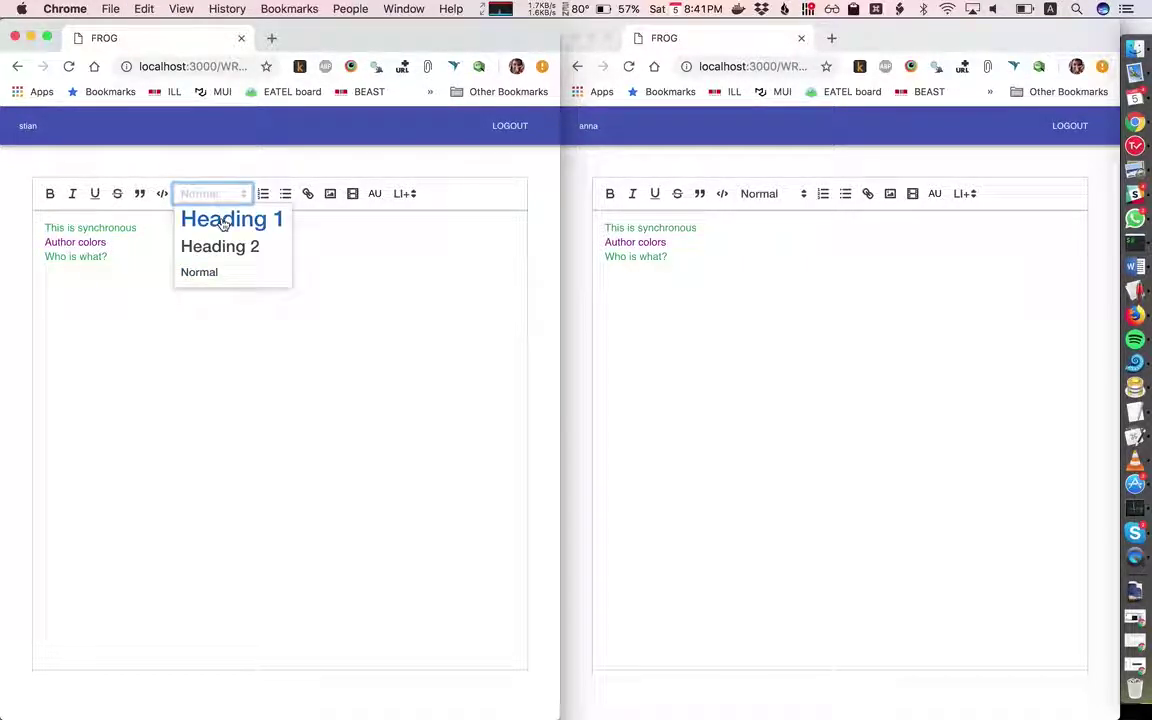
pyautogui.click(224, 221)
pyautogui.click(253, 319)
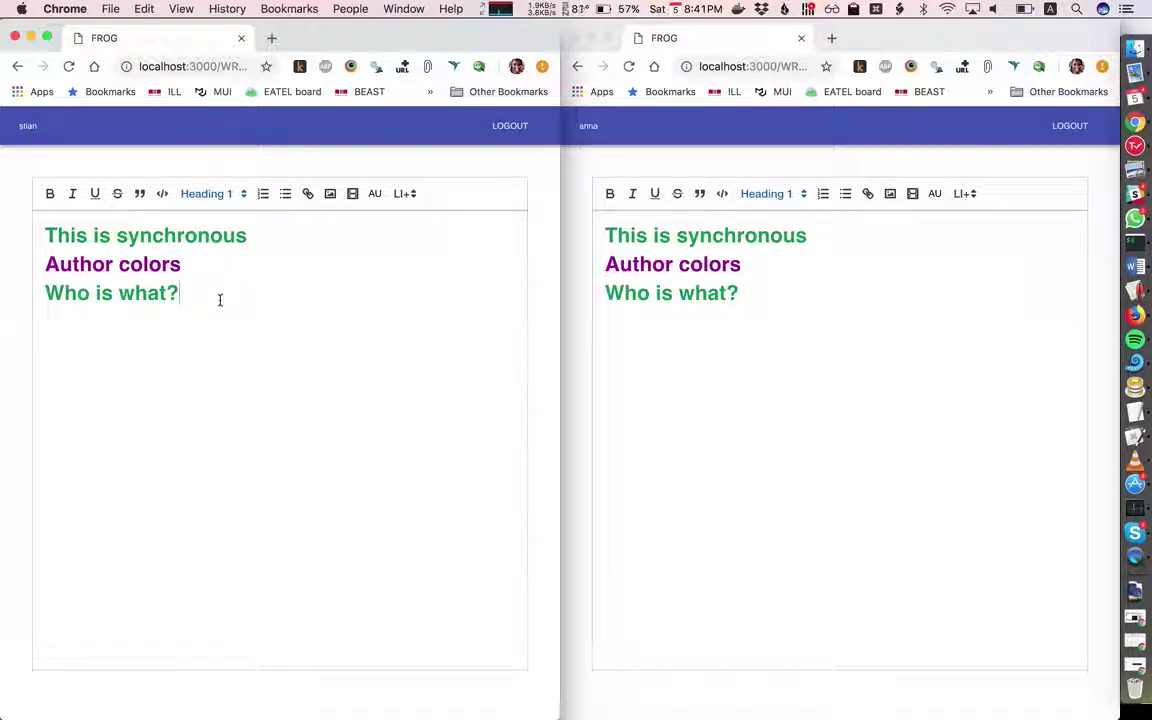
# Turn the three text lines into a bulleted list.
pyautogui.moveTo(221, 298); pyautogui.dragTo(40, 228)
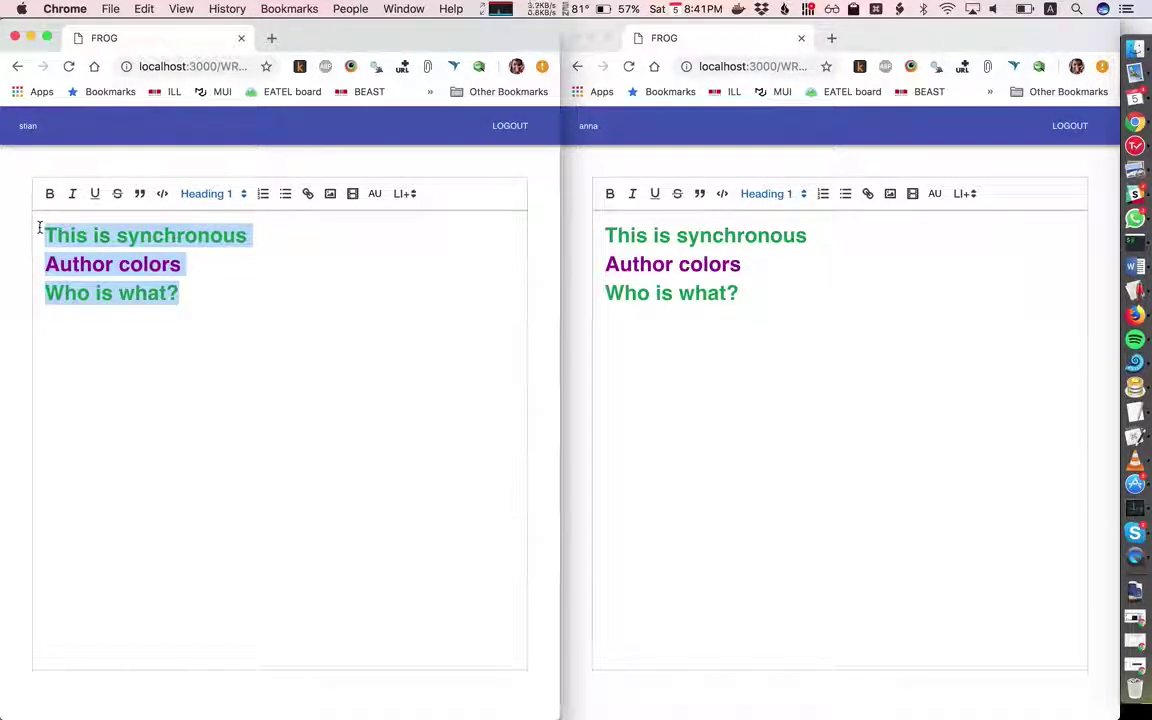
pyautogui.click(285, 193)
pyautogui.click(226, 249)
# Format the three text lines as a blockquote.
pyautogui.moveTo(205, 270); pyautogui.dragTo(68, 225)
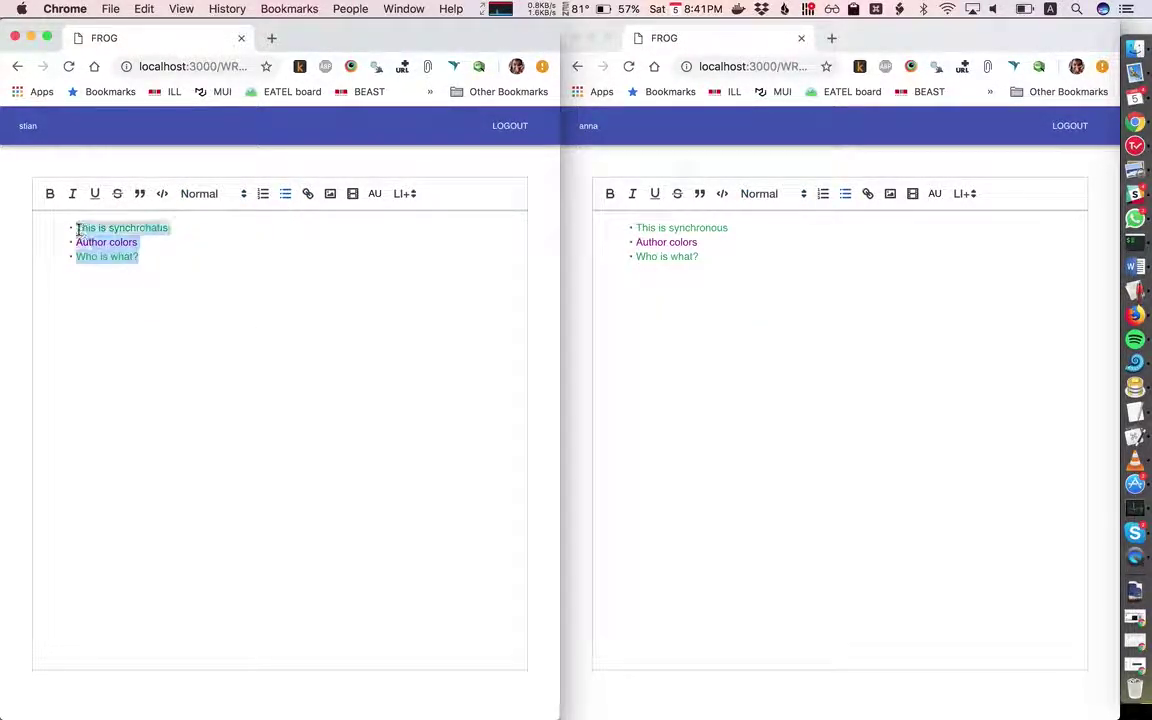
pyautogui.click(139, 193)
pyautogui.click(152, 285)
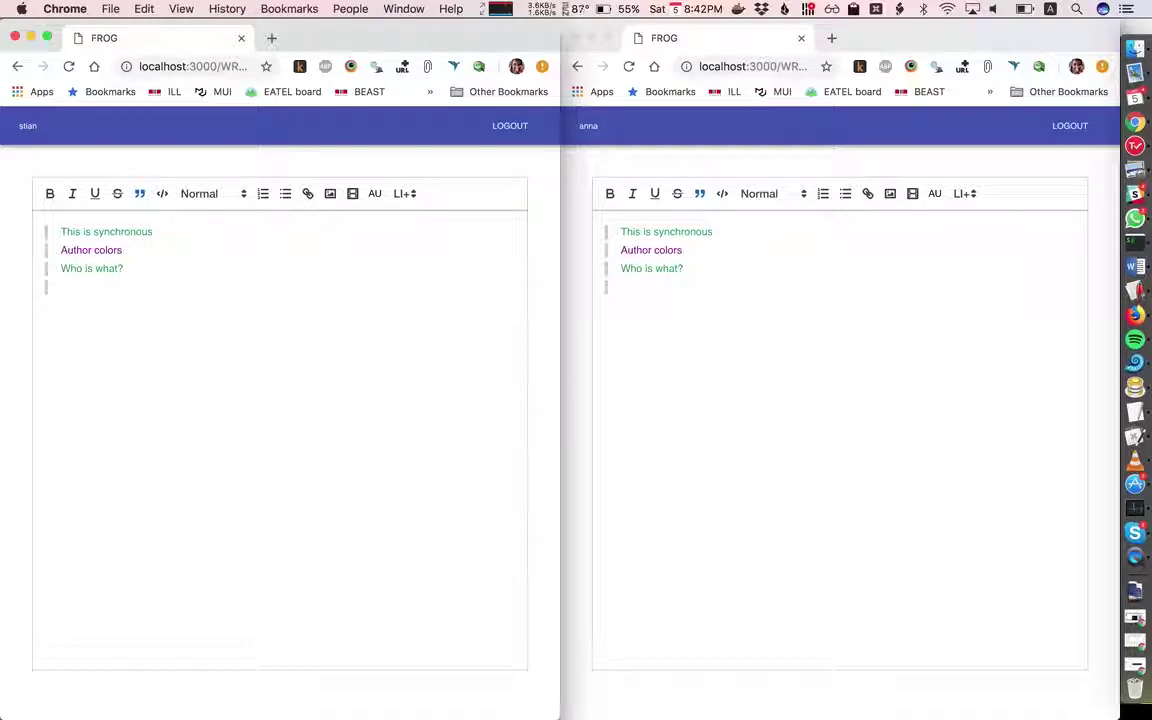
# End the blockquote after "Who is what?" and insert a Spreadsheet learning item below it.
pyautogui.press('Return')
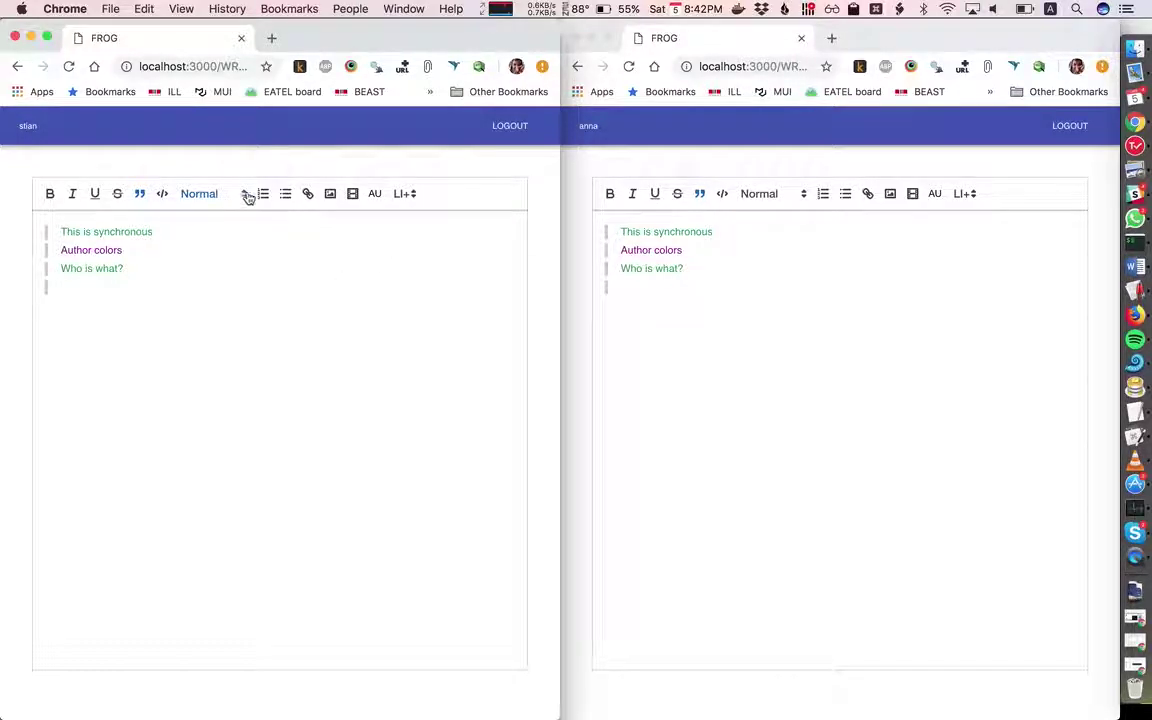
pyautogui.press('BackSpace')
pyautogui.click(405, 195)
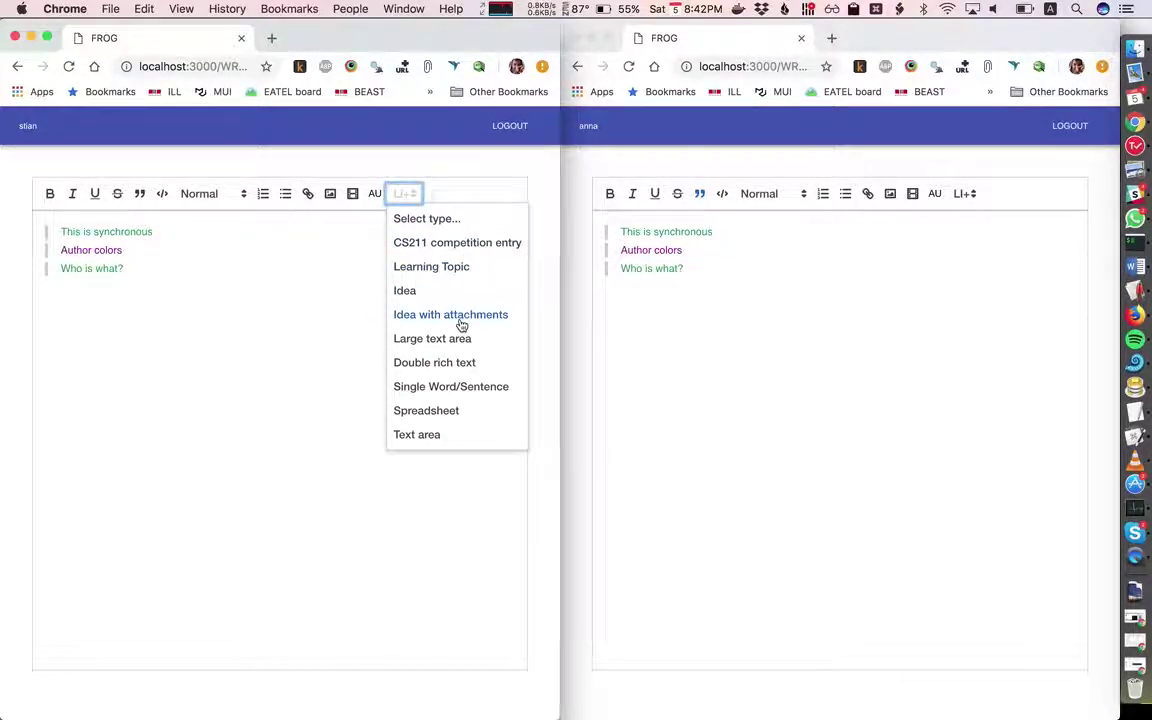
pyautogui.click(455, 408)
pyautogui.click(455, 405)
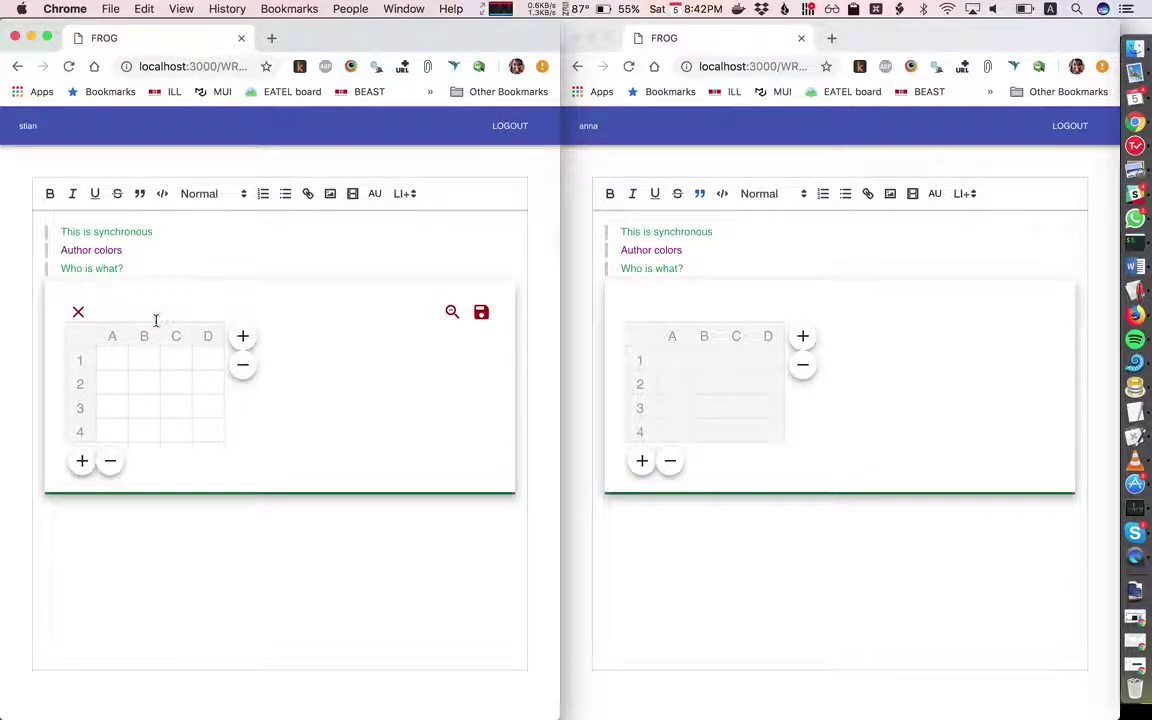
# Enter "Students" in cell A1 and 10 in cell B1 of the embedded spreadsheet.
pyautogui.click(108, 359)
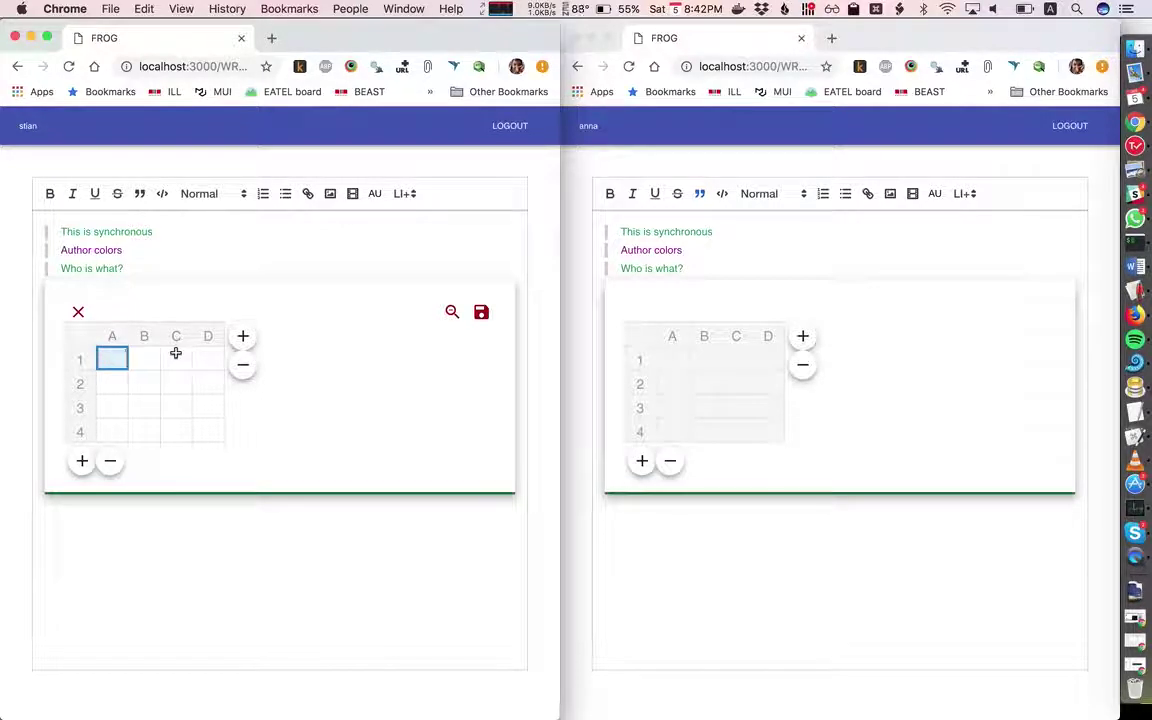
pyautogui.write('Students')
pyautogui.press('Return')
pyautogui.press('Up')
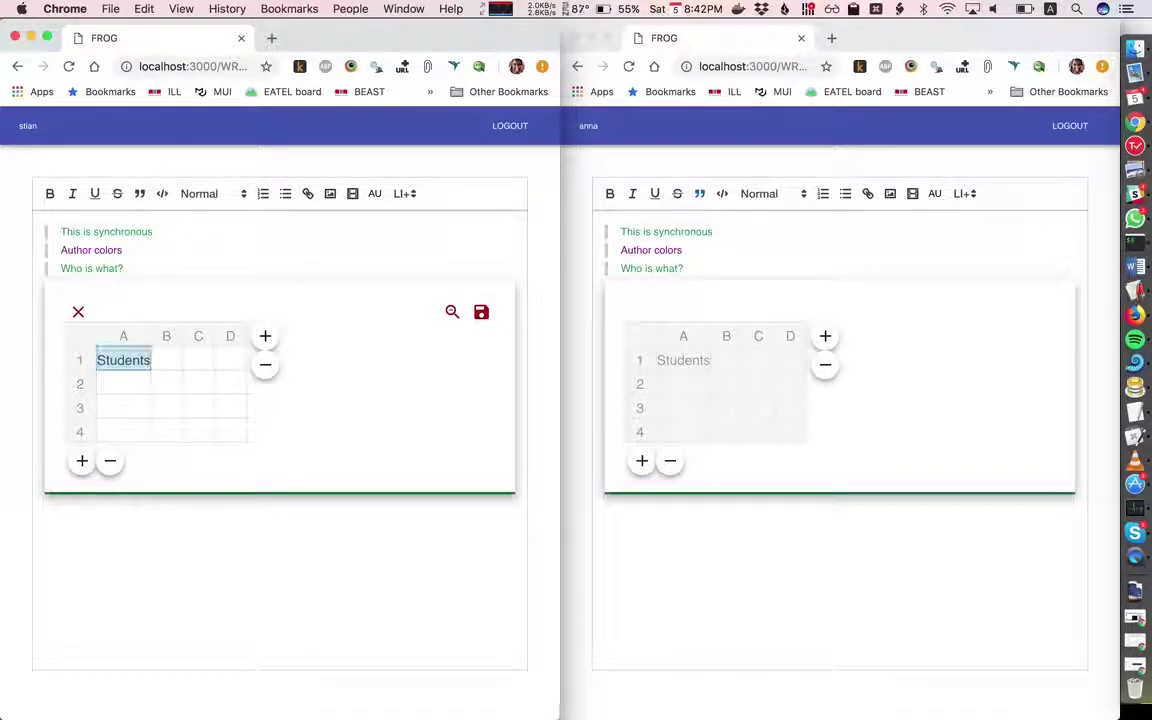
pyautogui.press('Right')
pyautogui.write('10')
pyautogui.press('Return')
# Enter "Cost per student" in cell A2 and 20 in cell B2.
pyautogui.click(128, 386)
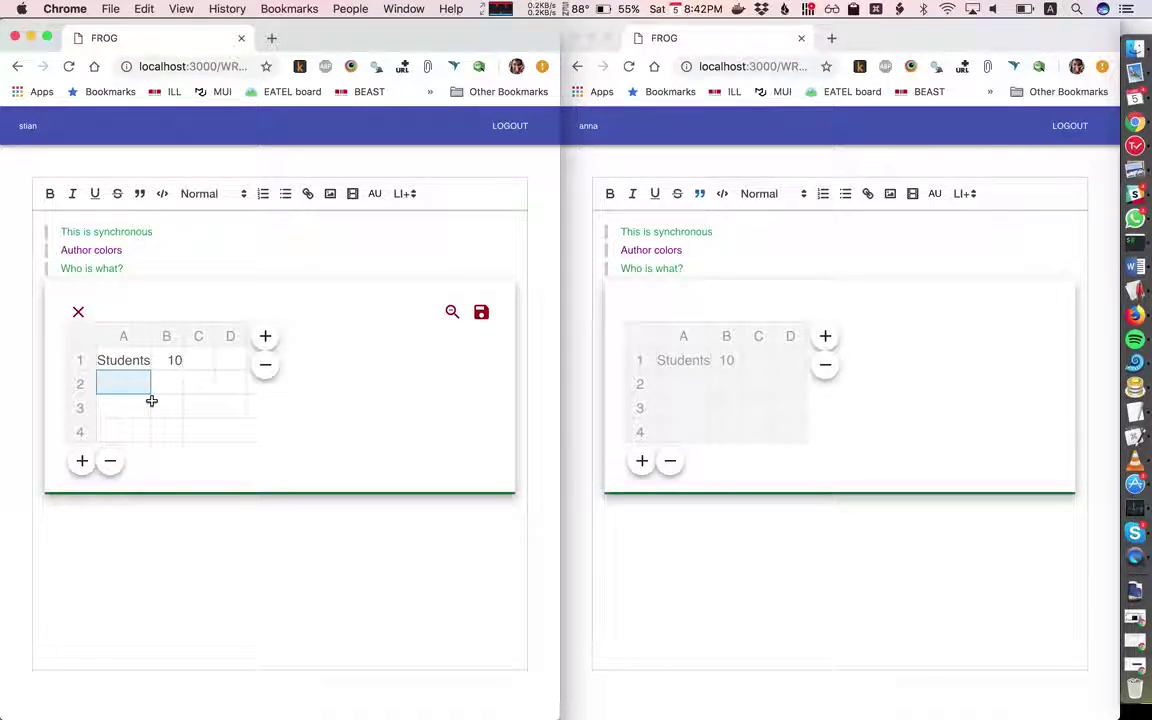
pyautogui.write('Cost per student')
pyautogui.press('Return')
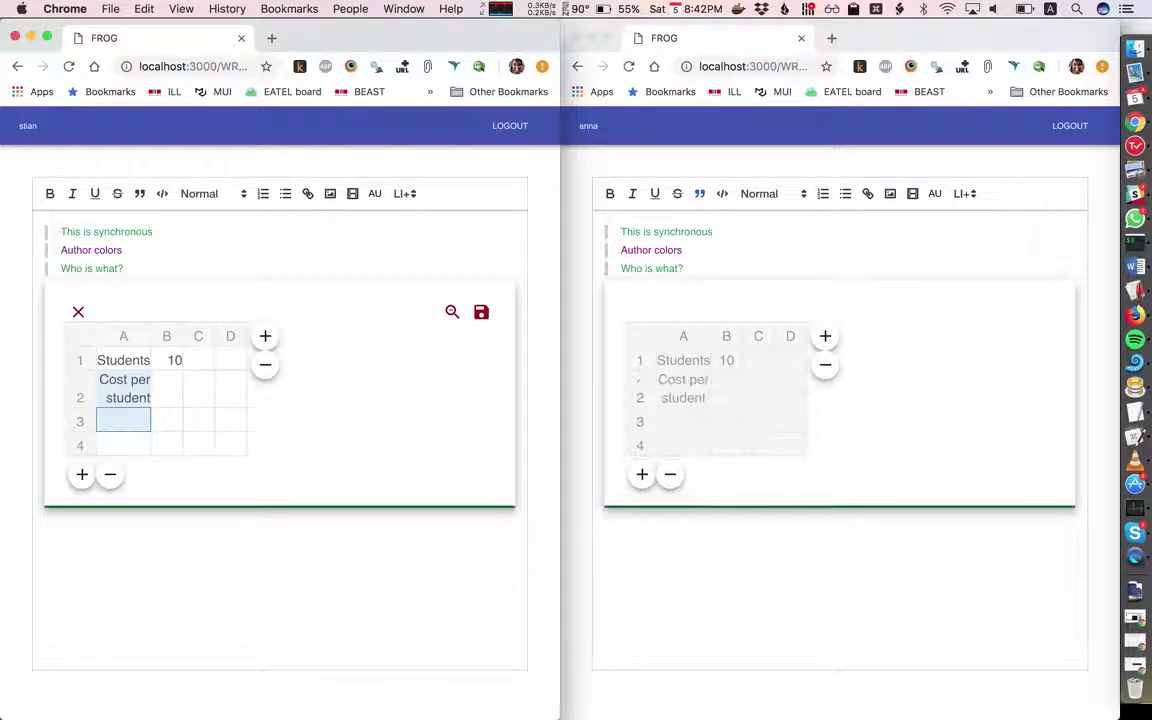
pyautogui.press('Up')
pyautogui.press('Right')
pyautogui.write('20')
pyautogui.press('Return')
# Label cell A3 "Total" and enter the formula =B1*B2 in cell B3.
pyautogui.press('Left')
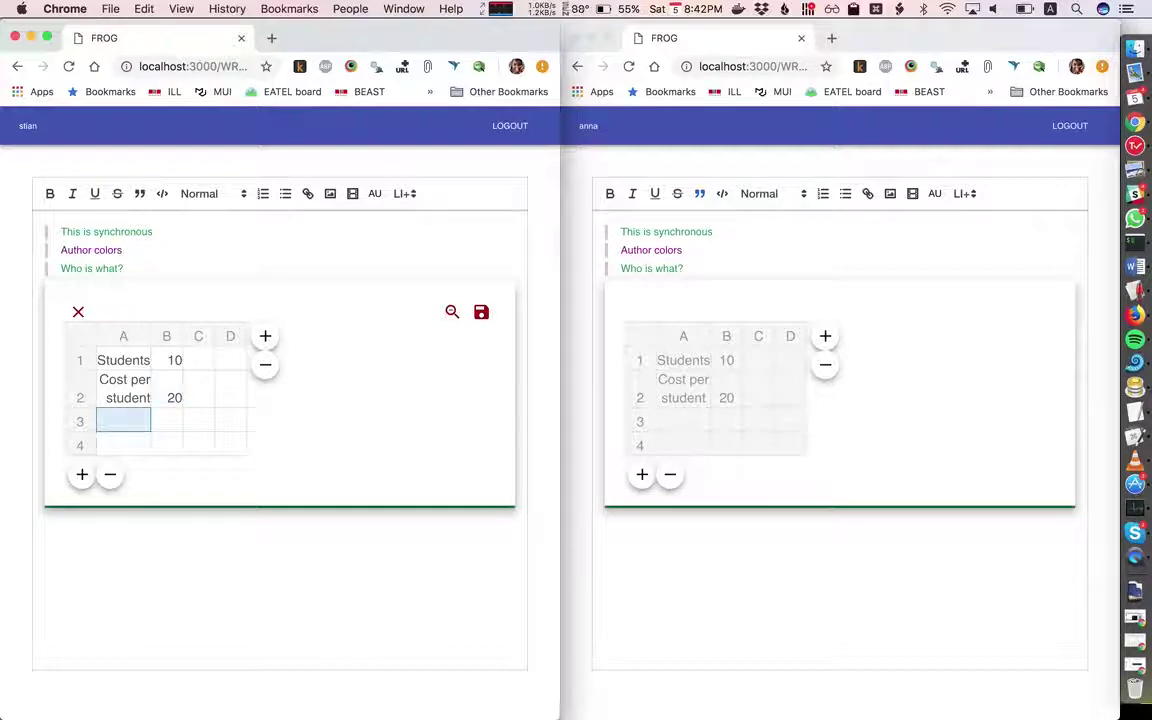
pyautogui.write('Total')
pyautogui.press('Tab')
pyautogui.write('=B1')
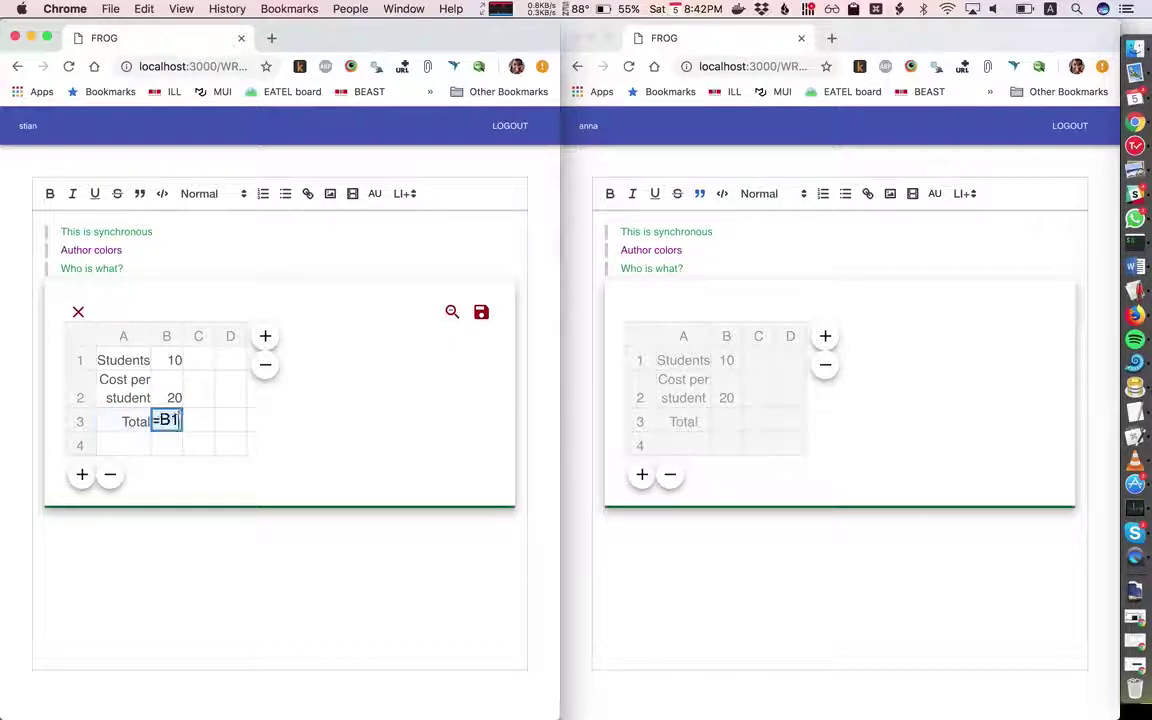
pyautogui.write('*B2')
pyautogui.press('Return')
# Change the number of students in cell B1 to 20.
pyautogui.press('Up')
pyautogui.press('Up')
pyautogui.press('Up')
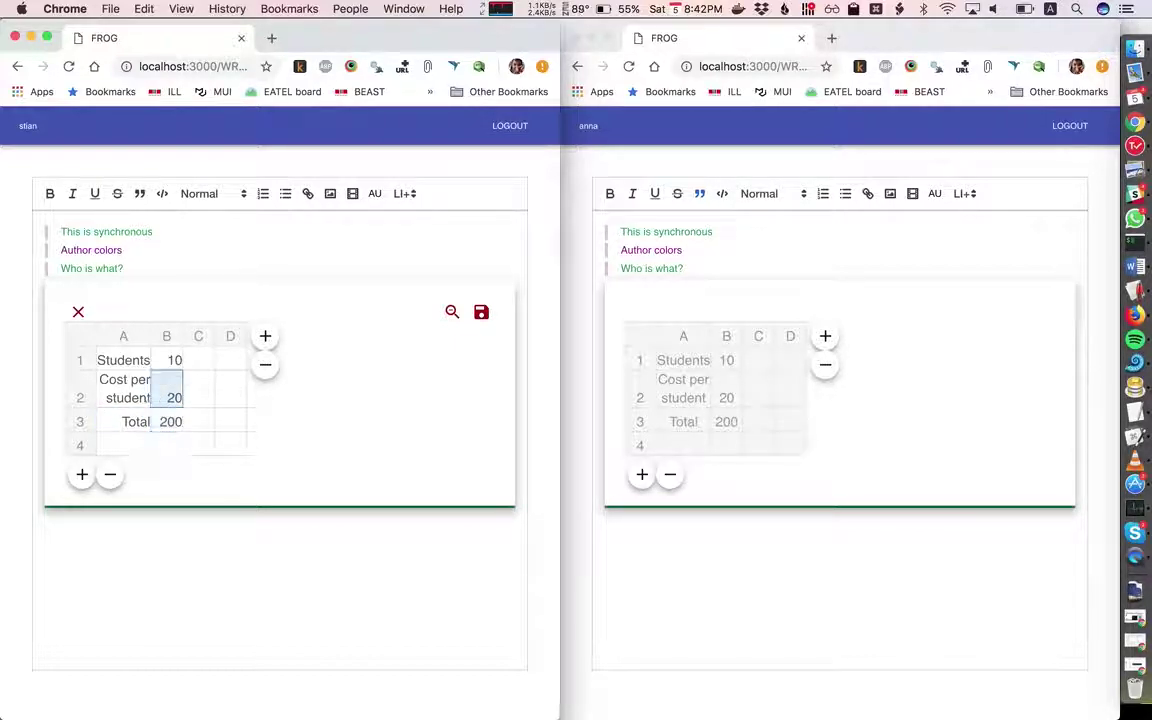
pyautogui.press('Return')
pyautogui.write('20')
pyautogui.press('BackSpace')
pyautogui.press('BackSpace')
pyautogui.press('BackSpace')
pyautogui.press('BackSpace')
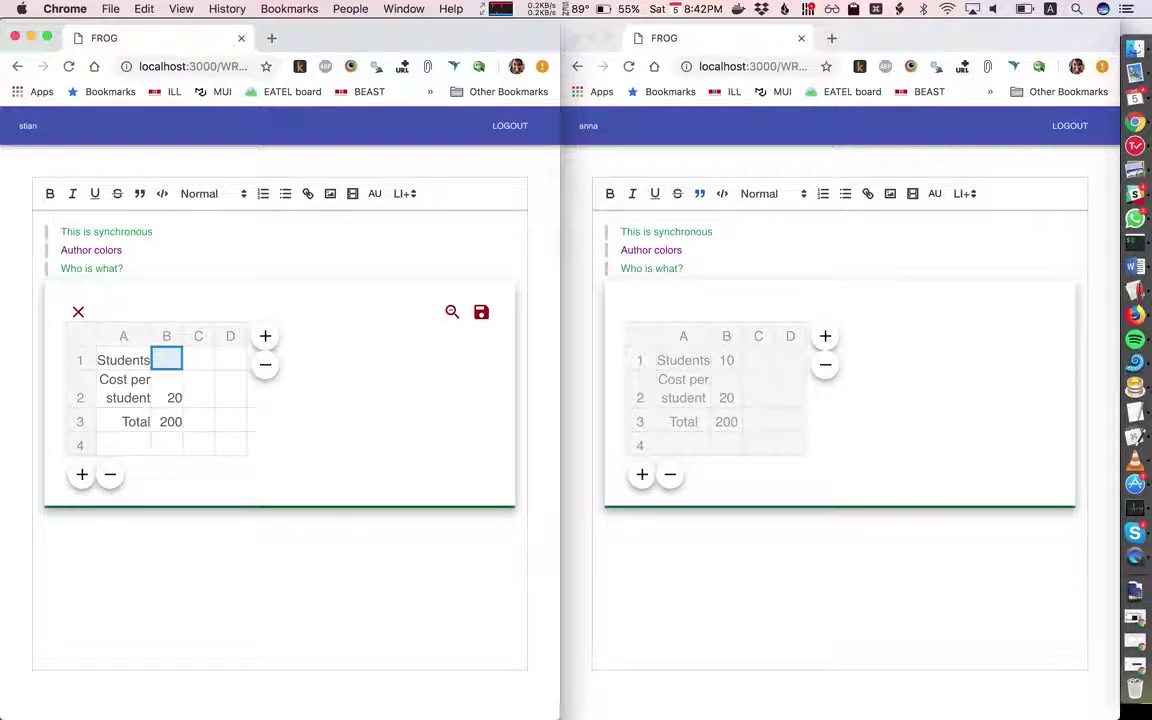
pyautogui.write('20')
pyautogui.press('Return')
# Save the embedded spreadsheet and collapse it to its compact view.
pyautogui.click(324, 442)
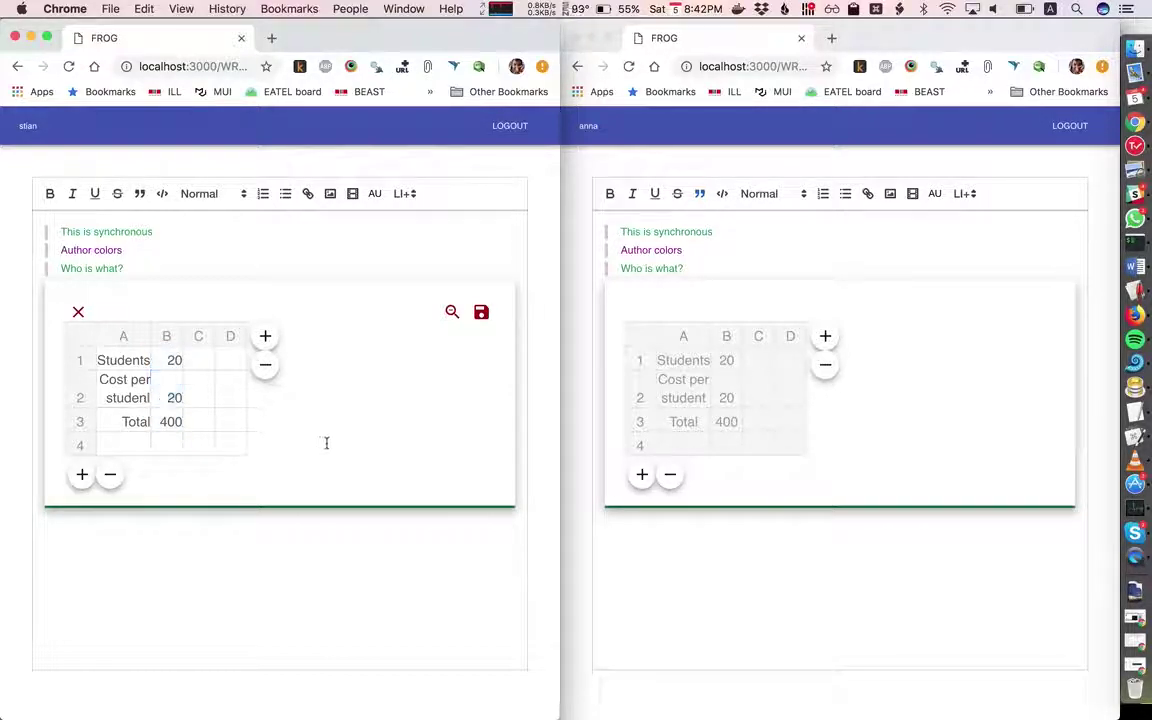
pyautogui.click(480, 313)
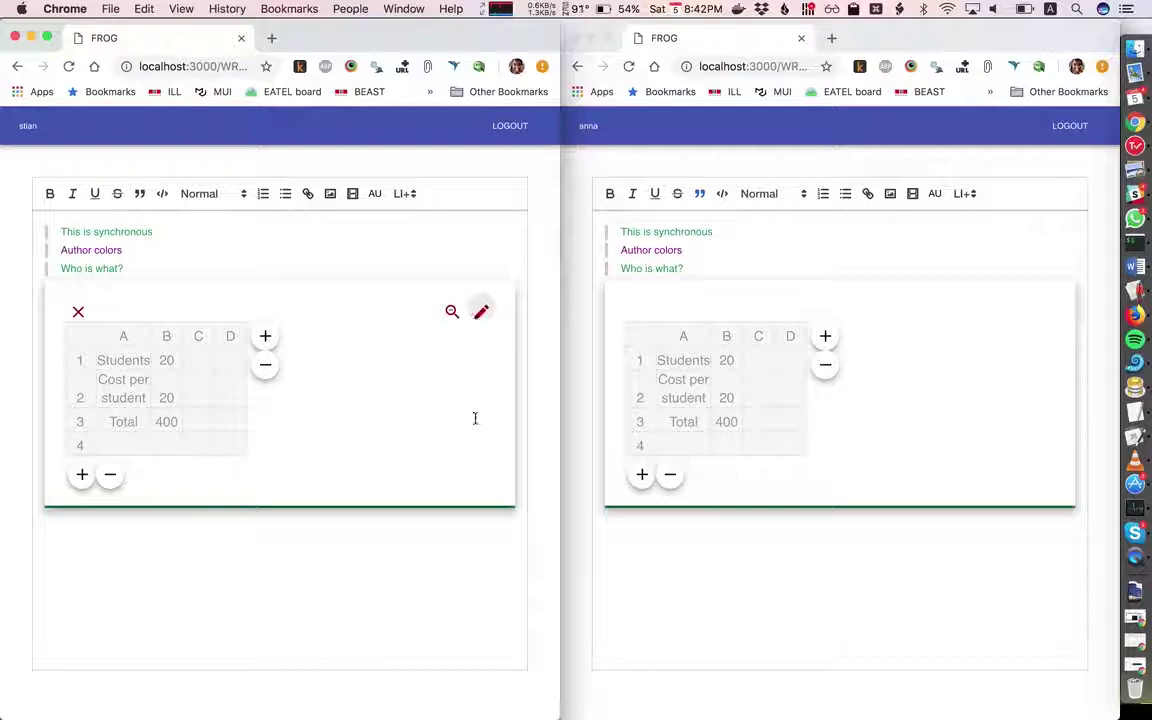
pyautogui.click(452, 313)
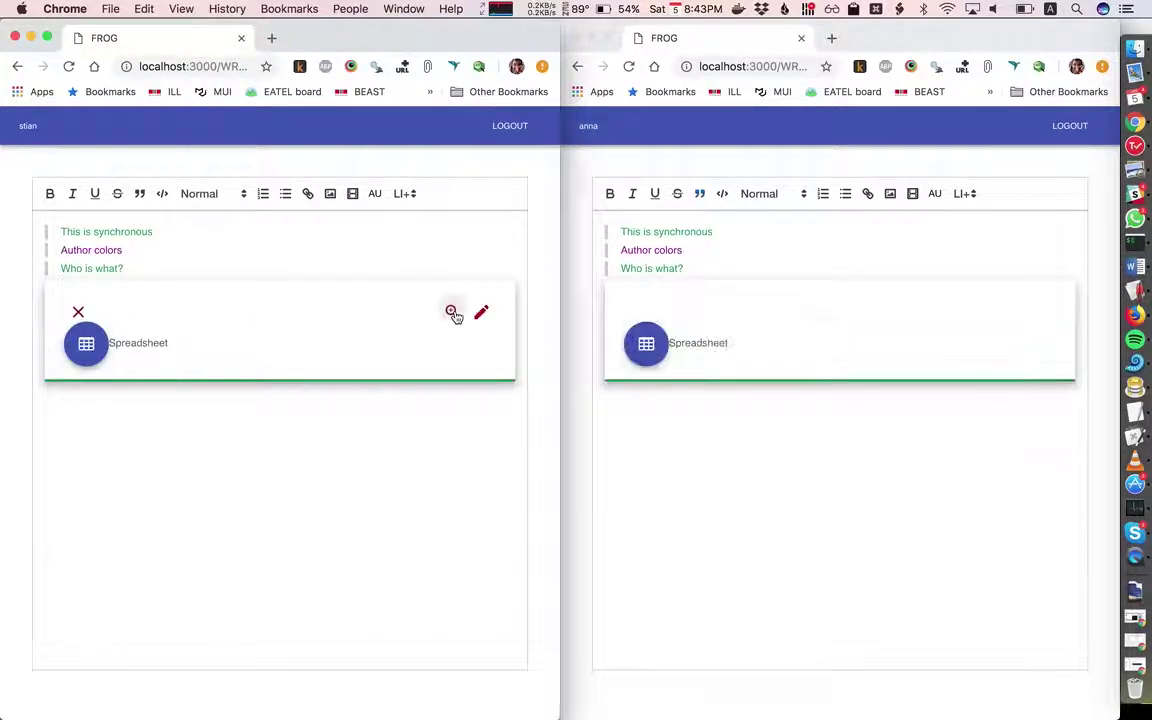
# Insert an Idea item below the spreadsheet titled "My idea" with the content "We should be nice to each other", and save it.
pyautogui.click(262, 429)
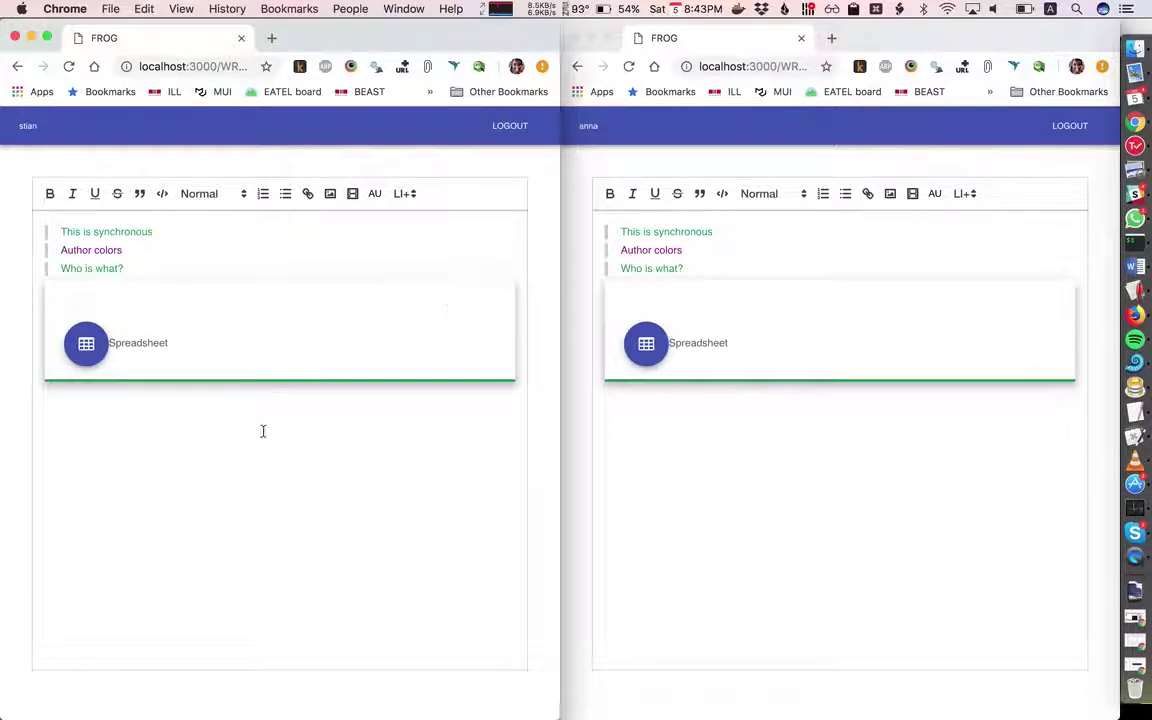
pyautogui.click(405, 194)
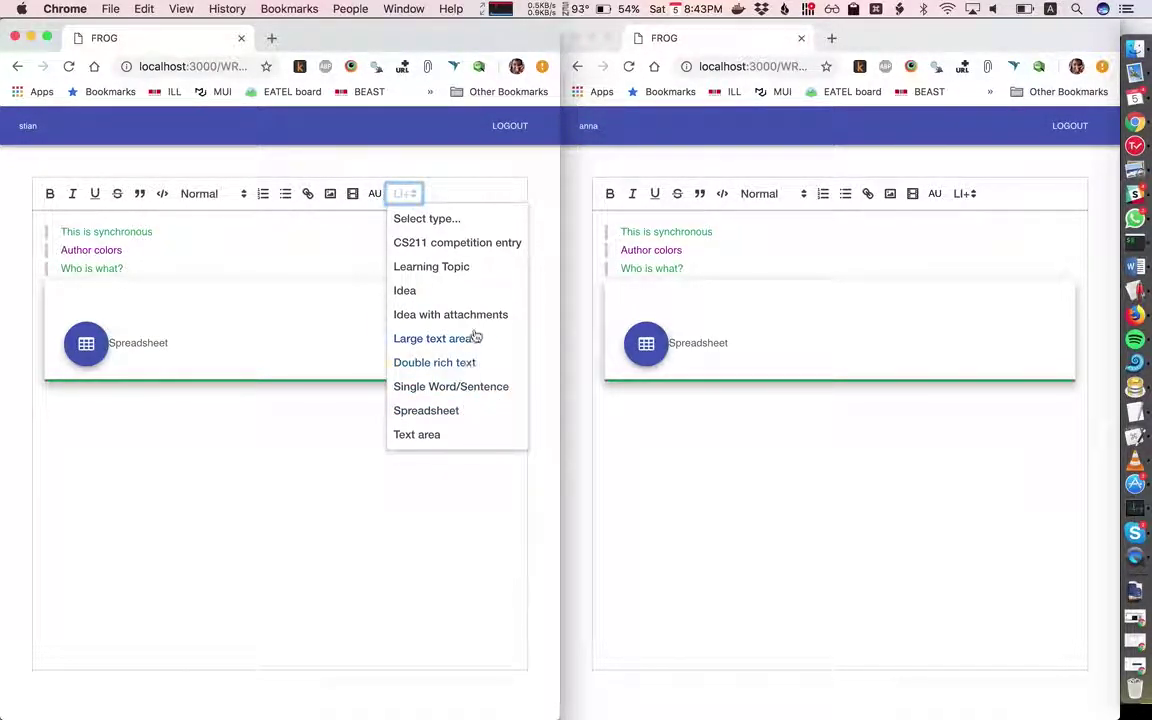
pyautogui.click(479, 300)
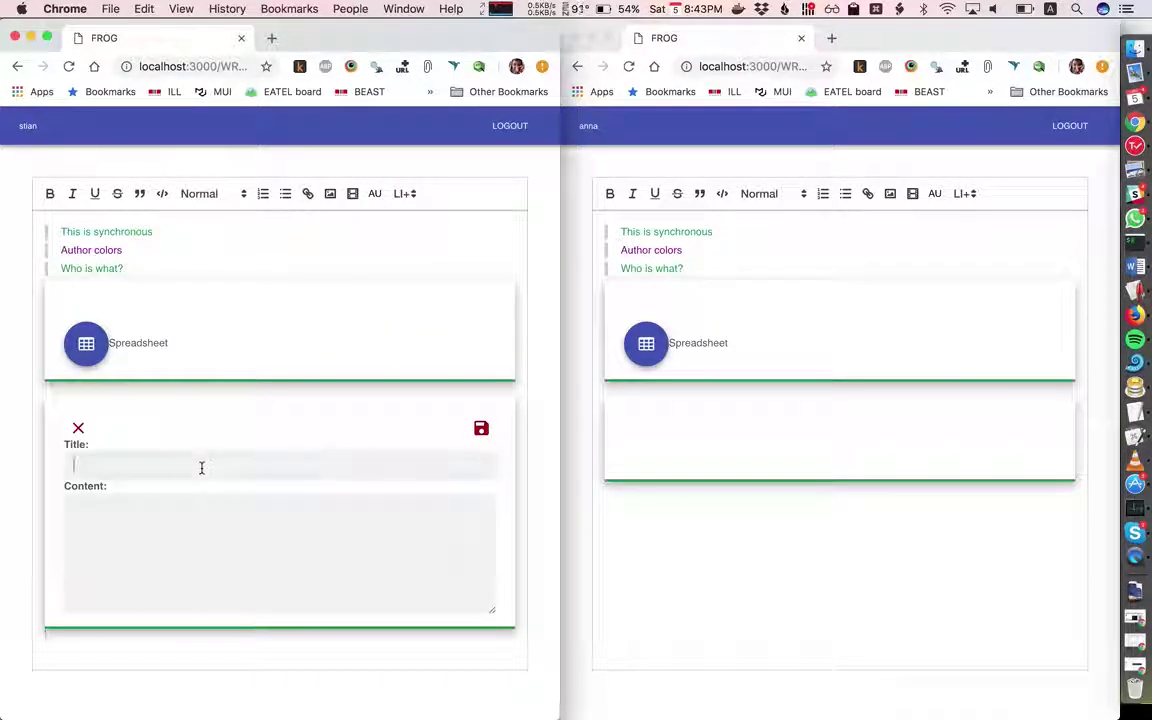
pyautogui.write('My idea')
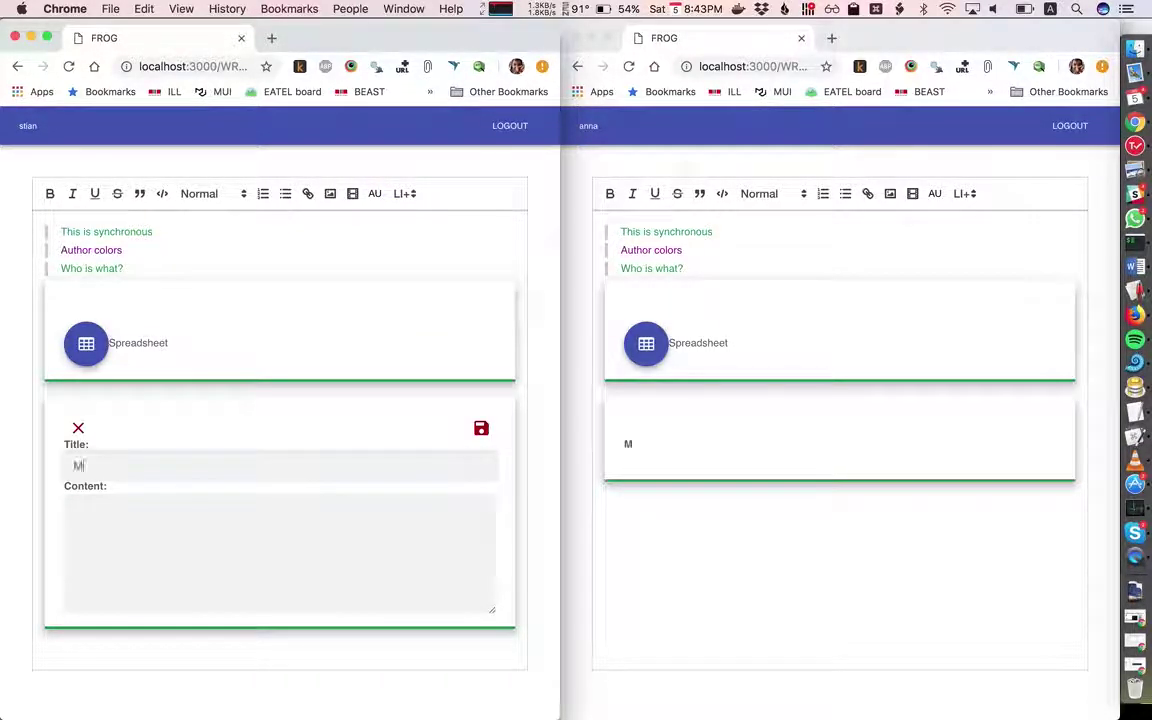
pyautogui.click(203, 505)
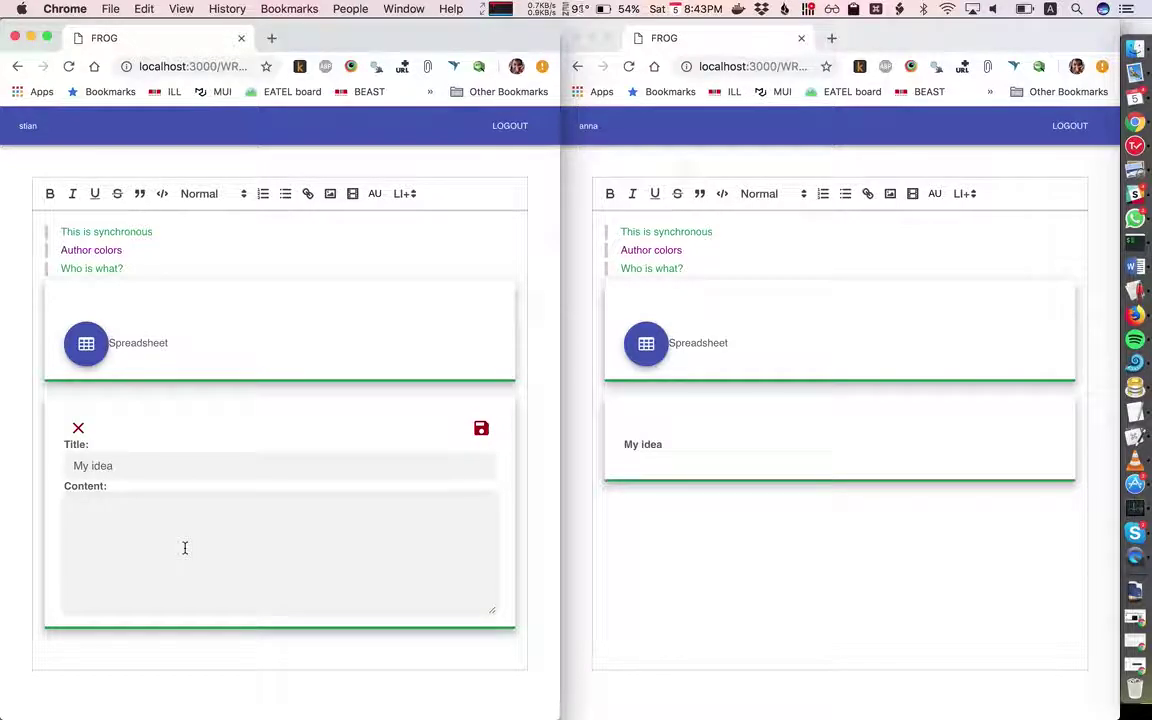
pyautogui.write('We should be nice to each other')
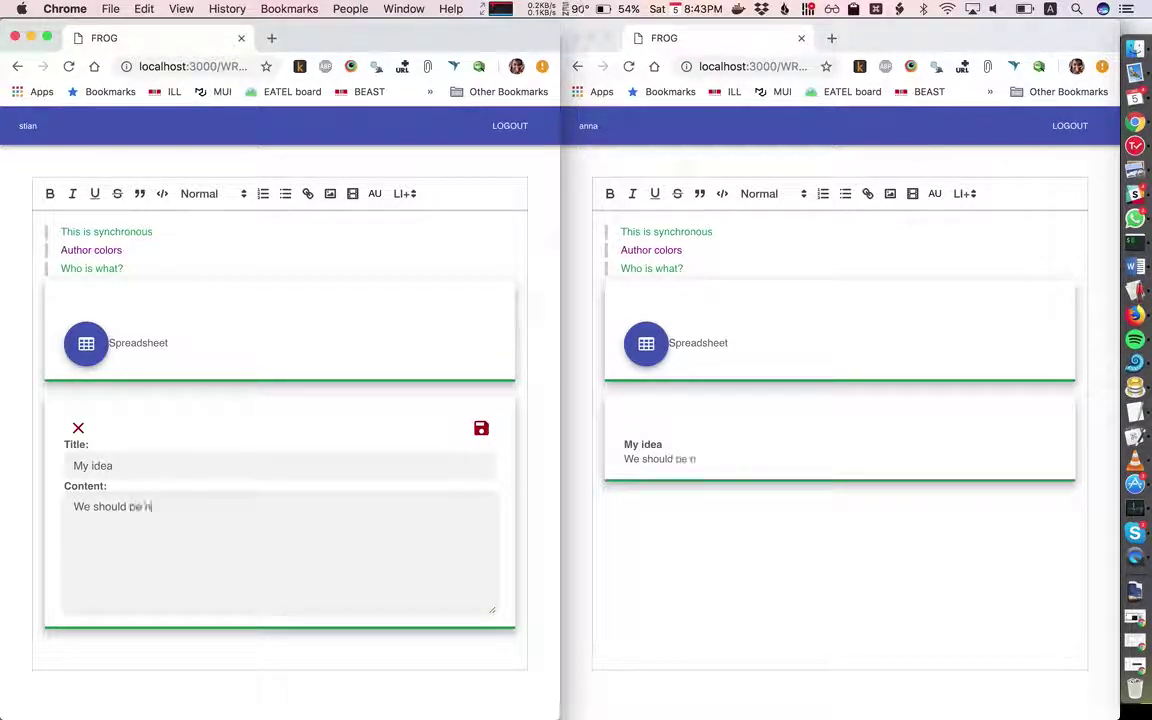
pyautogui.click(481, 428)
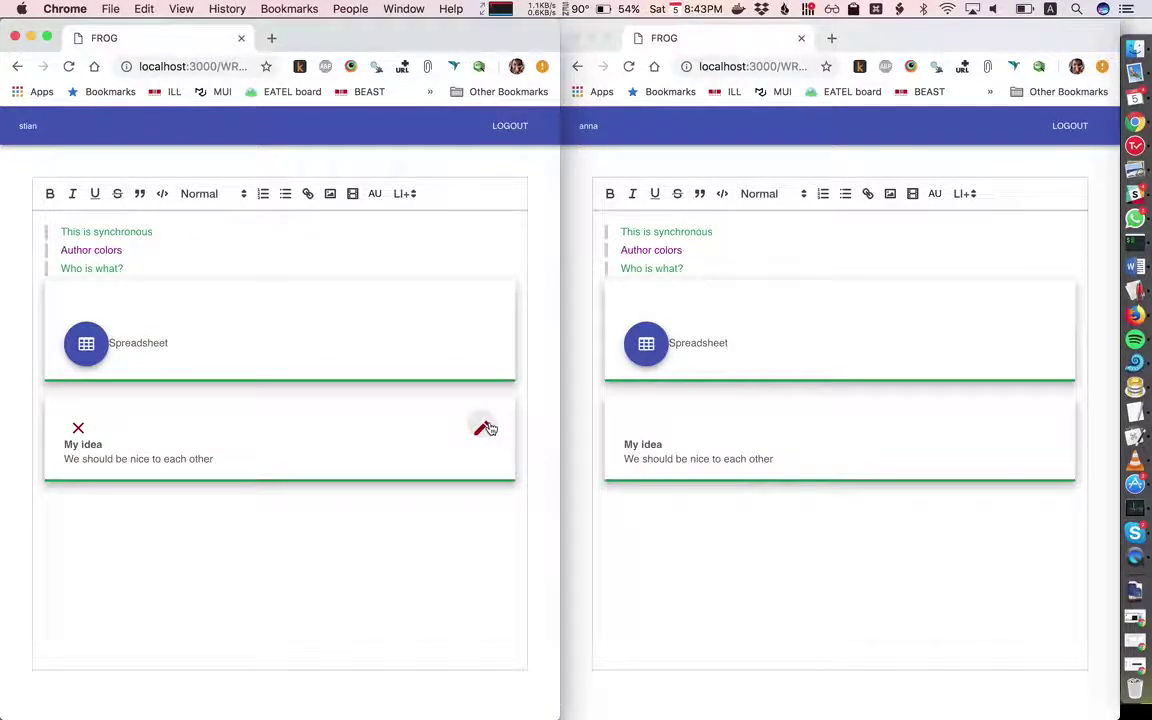
# Open the idea for editing in both windows and append "it supports multiple" in the second user's window and "editors" in the first's.
pyautogui.click(483, 428)
pyautogui.click(978, 427)
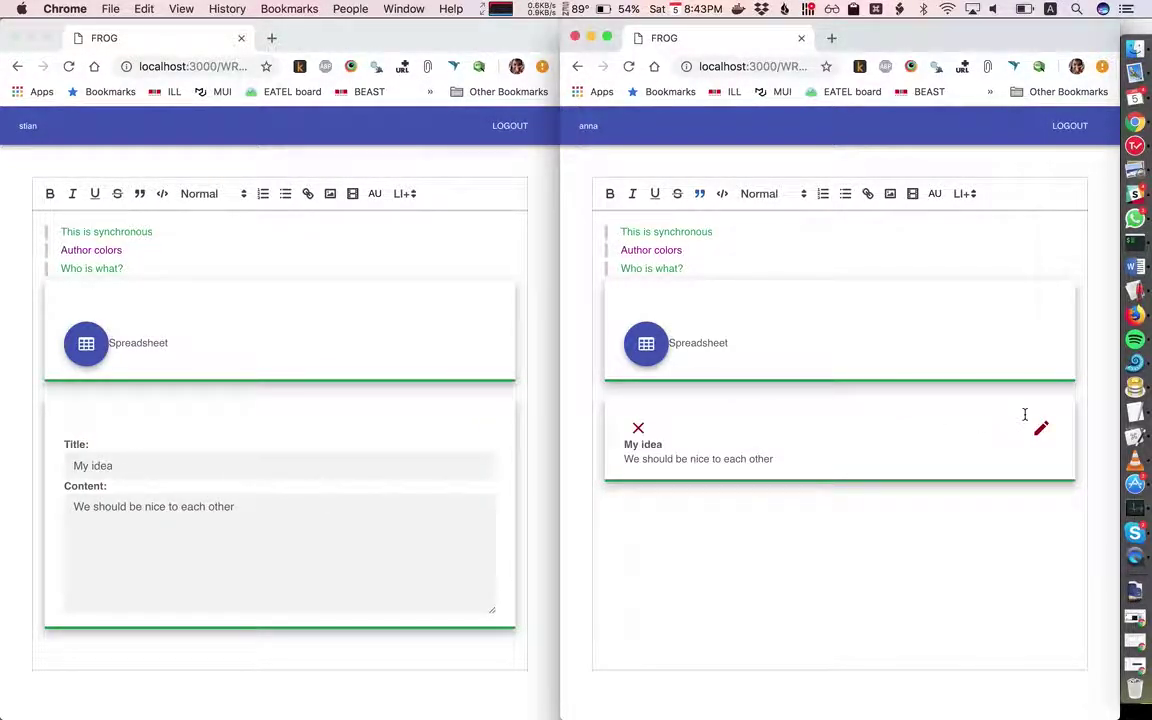
pyautogui.click(1041, 427)
pyautogui.write('it')
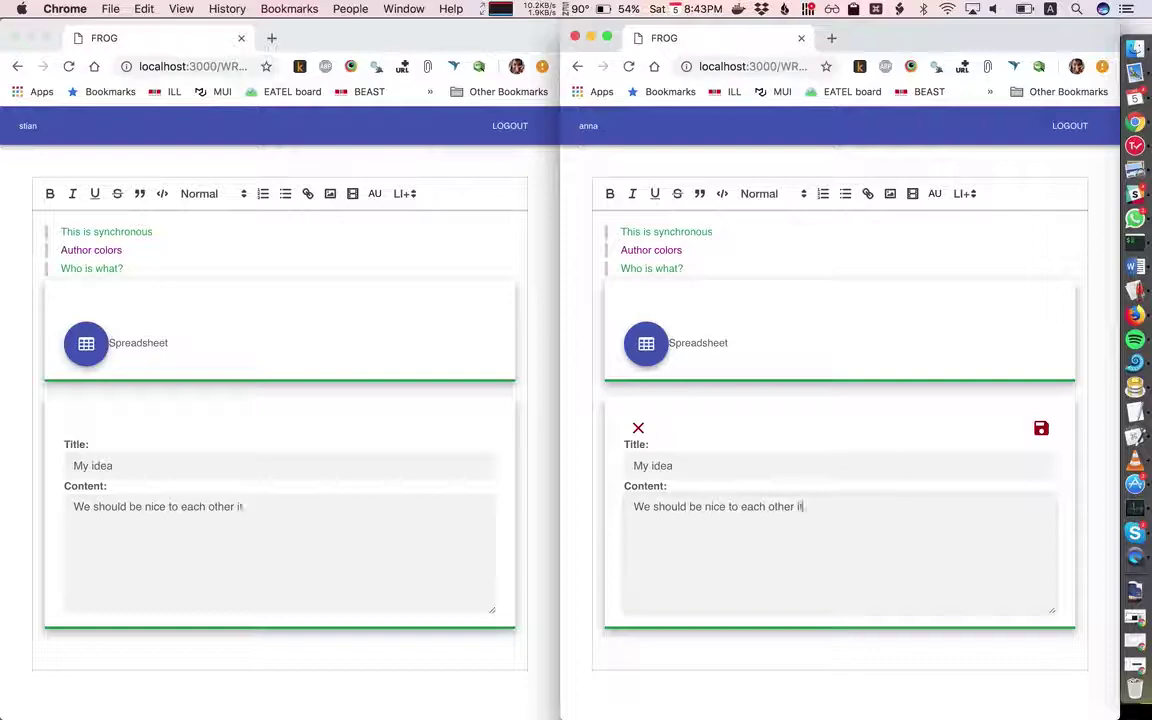
pyautogui.write(' supports multiple')
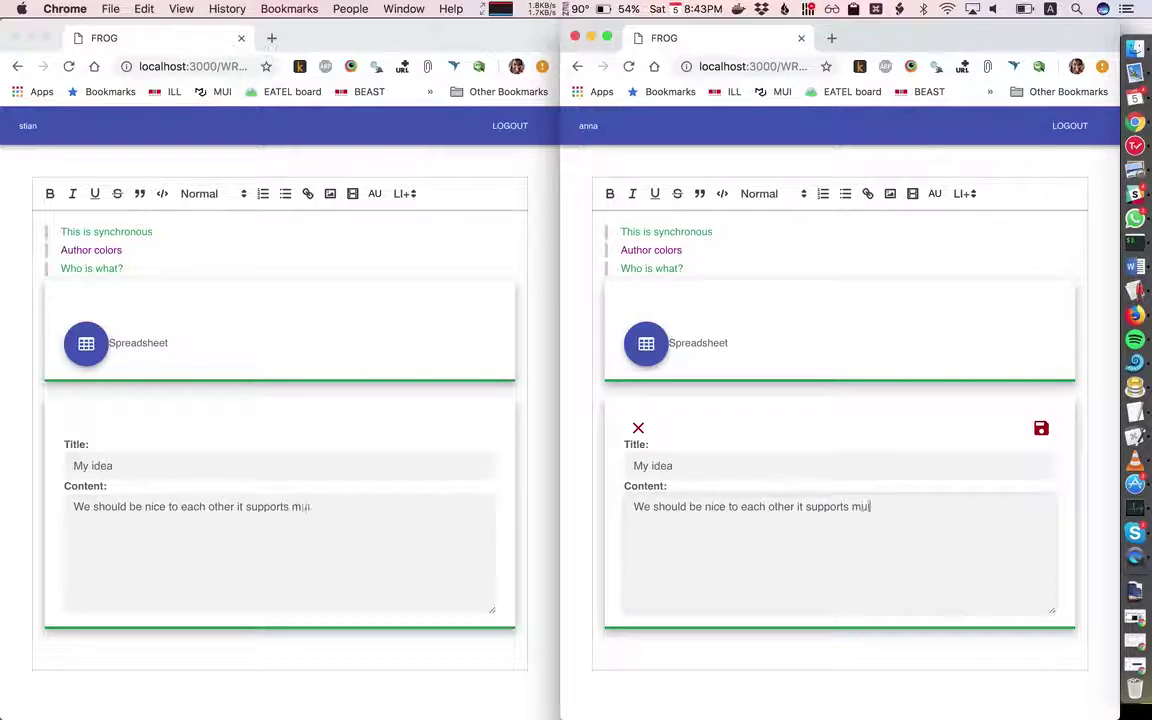
pyautogui.click(405, 530)
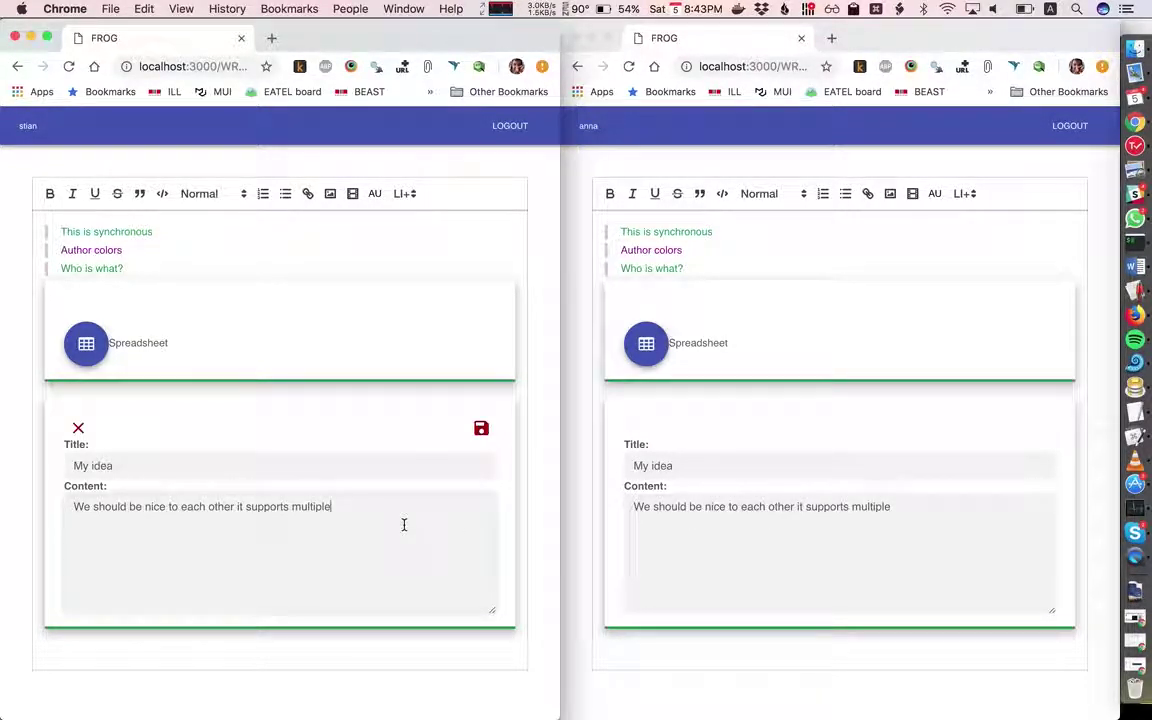
pyautogui.write('editors')
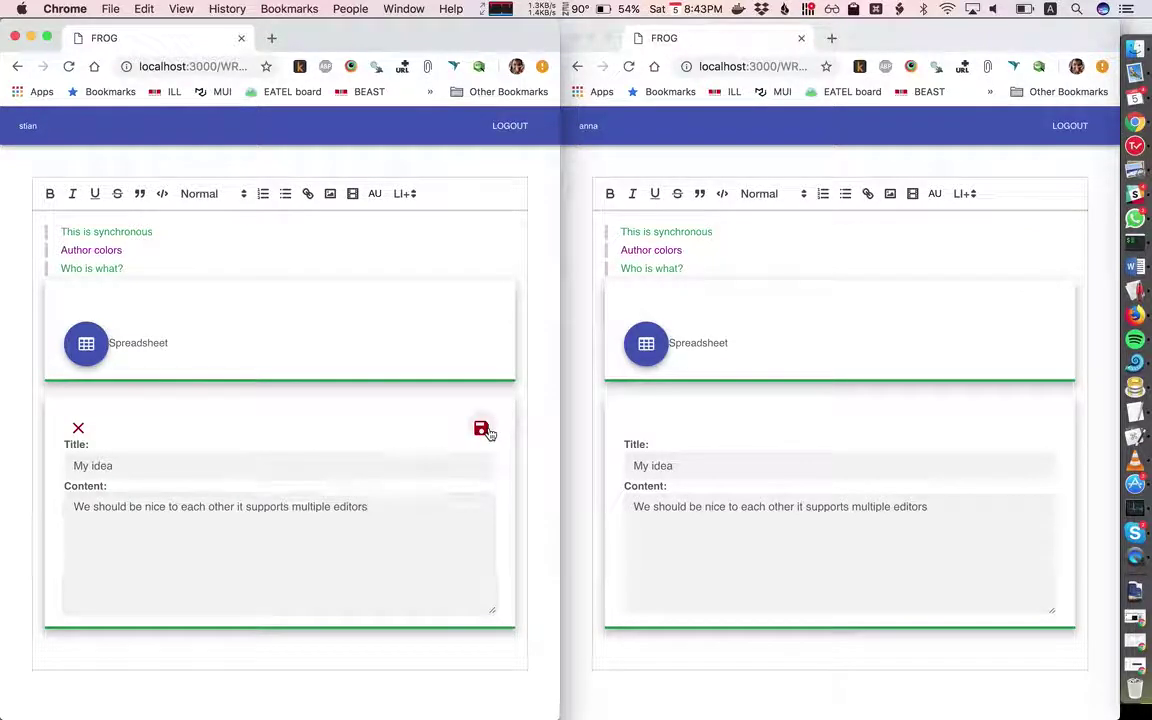
# Save the edited idea in the first user's window and in the second user's window.
pyautogui.click(481, 428)
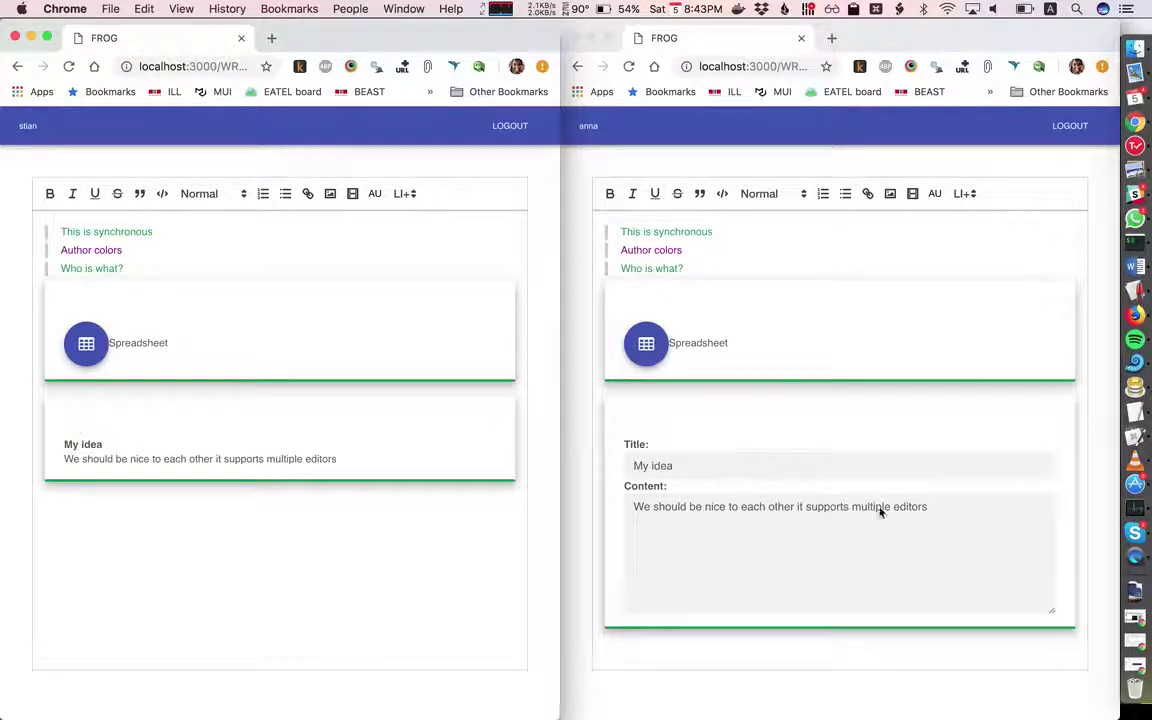
pyautogui.click(1030, 430)
pyautogui.click(1050, 429)
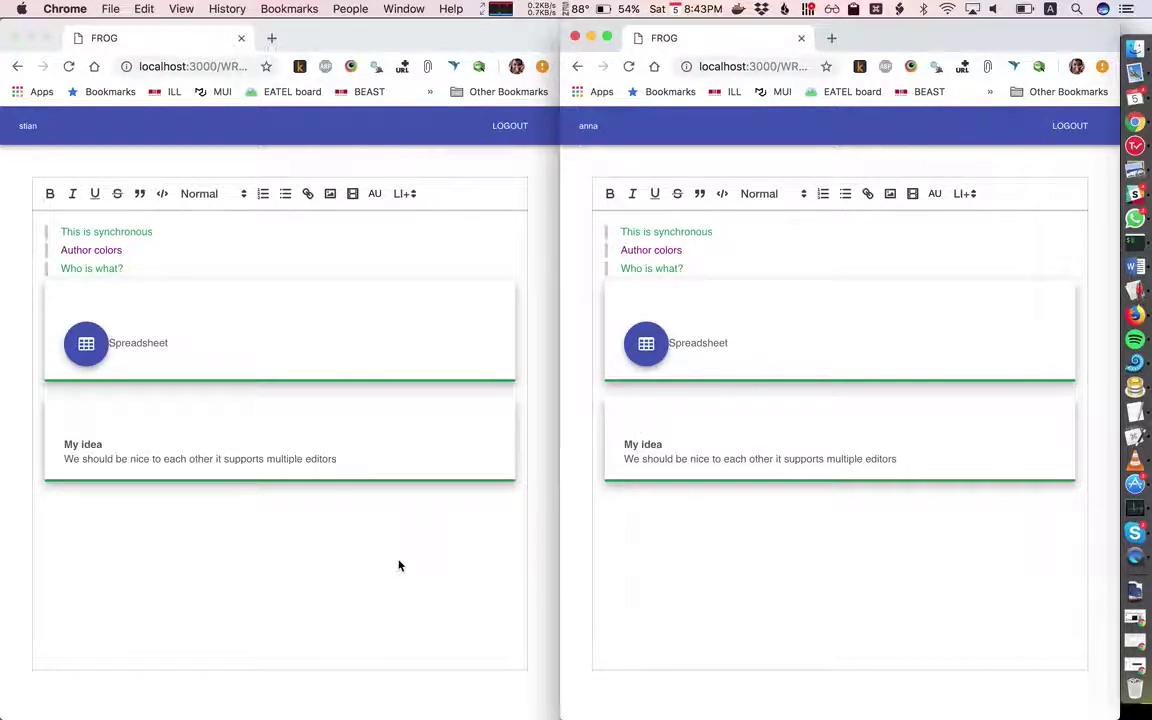
# Delete the idea item in the first user's window and undo its deletion.
pyautogui.click(178, 450)
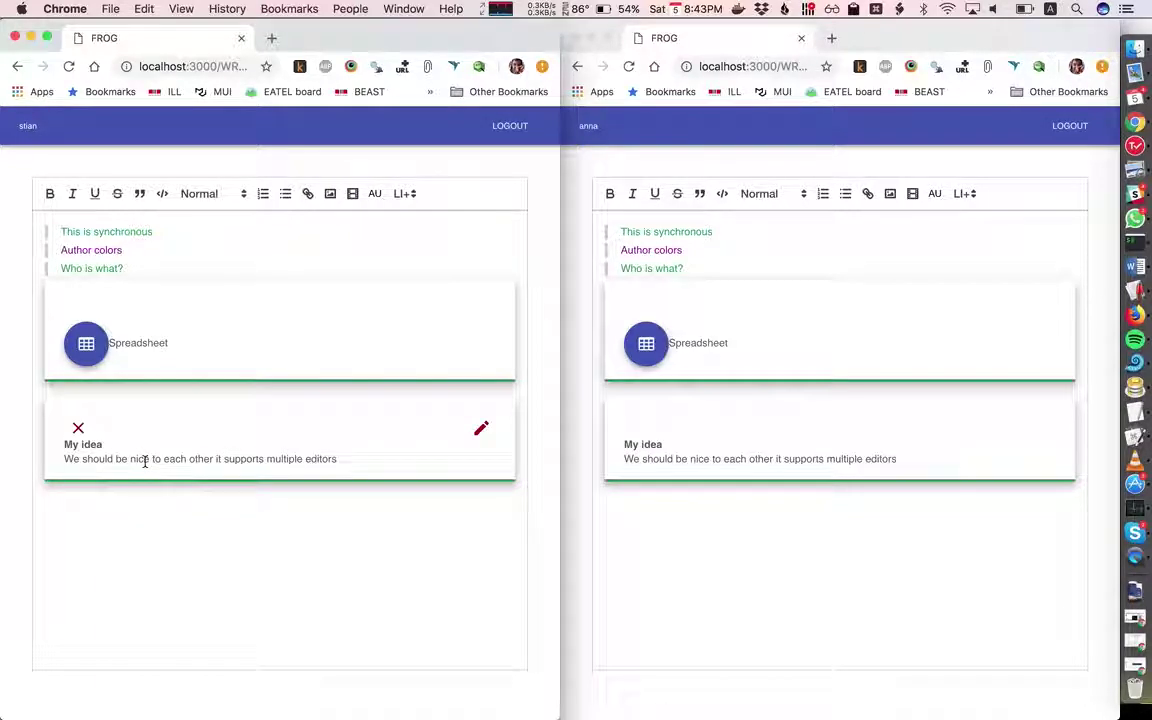
pyautogui.click(78, 427)
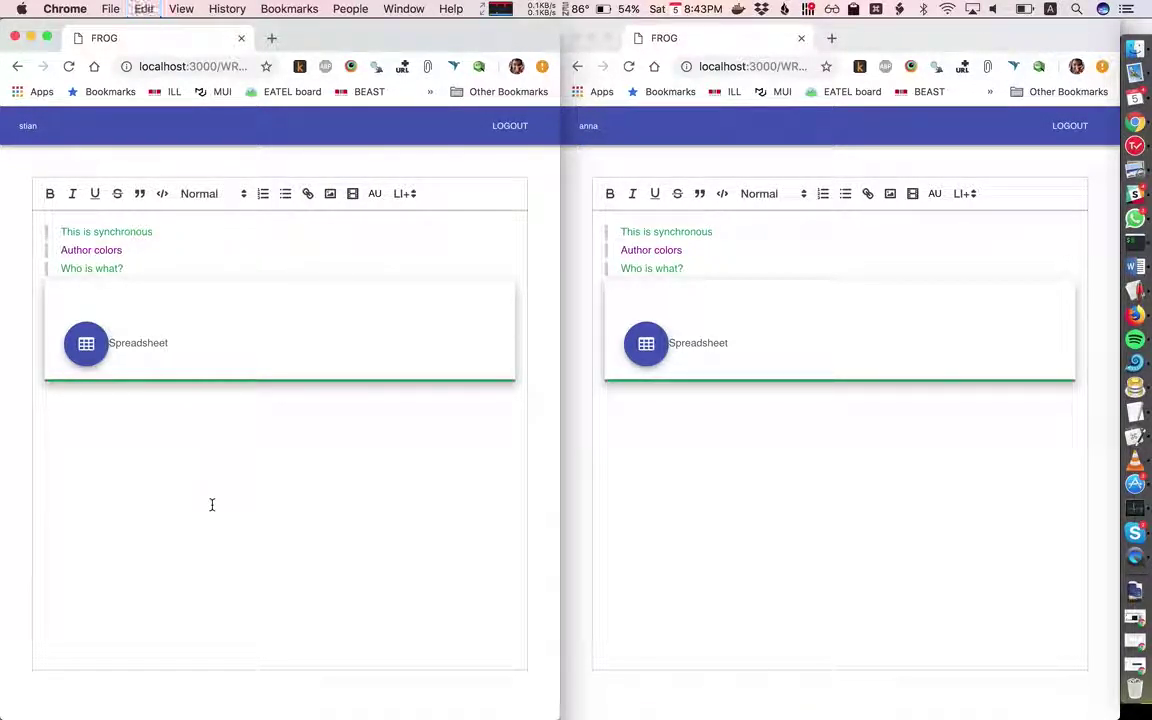
pyautogui.press('super+z')
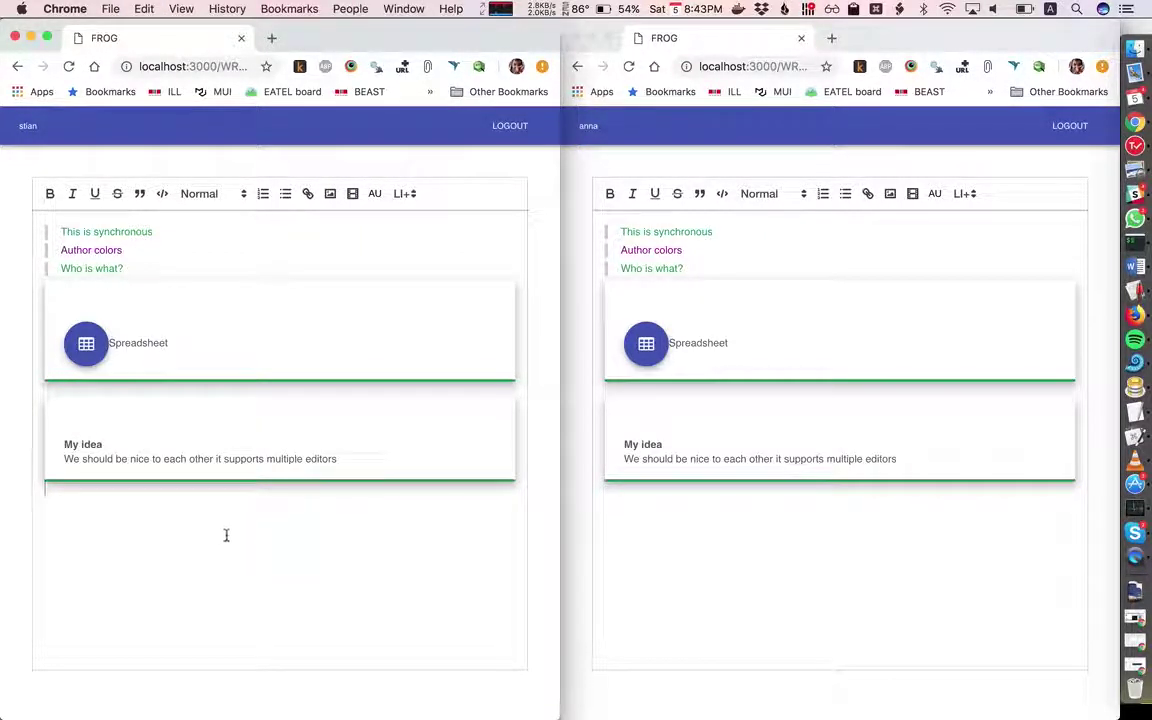
# Delete the content from "Who is what?" through the idea item in one selection, and undo the deletion.
pyautogui.moveTo(226, 535); pyautogui.dragTo(203, 257)
pyautogui.press('BackSpace')
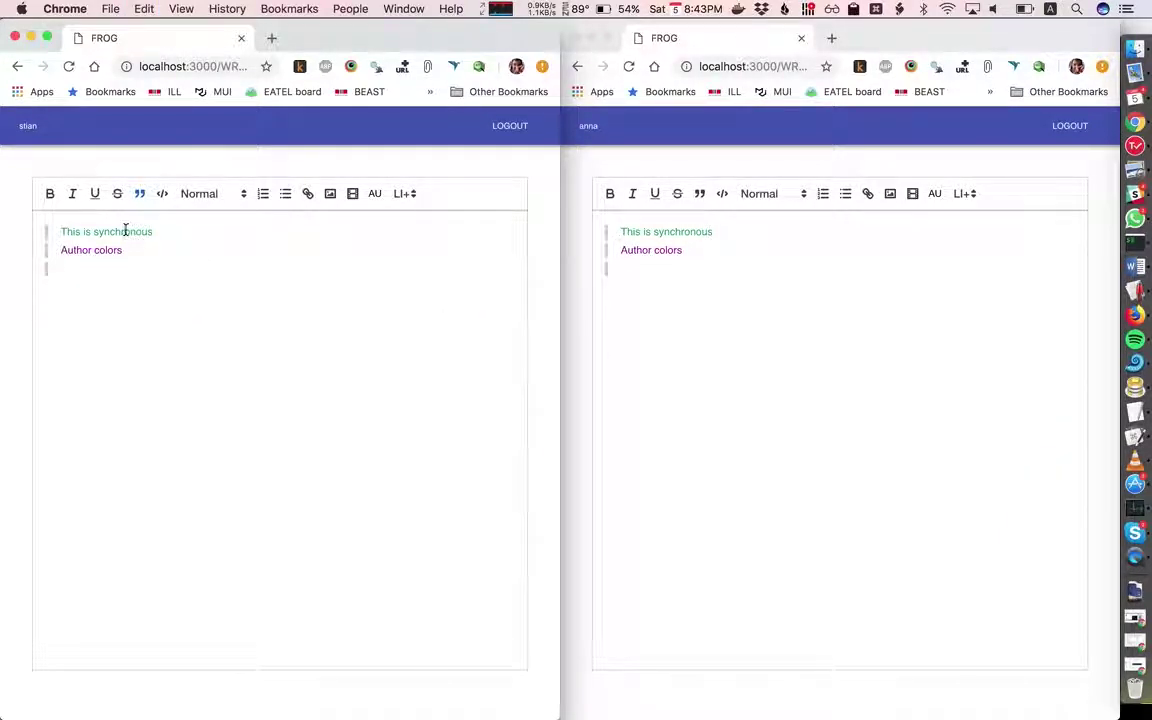
pyautogui.press('super+z')
pyautogui.press('super+z')
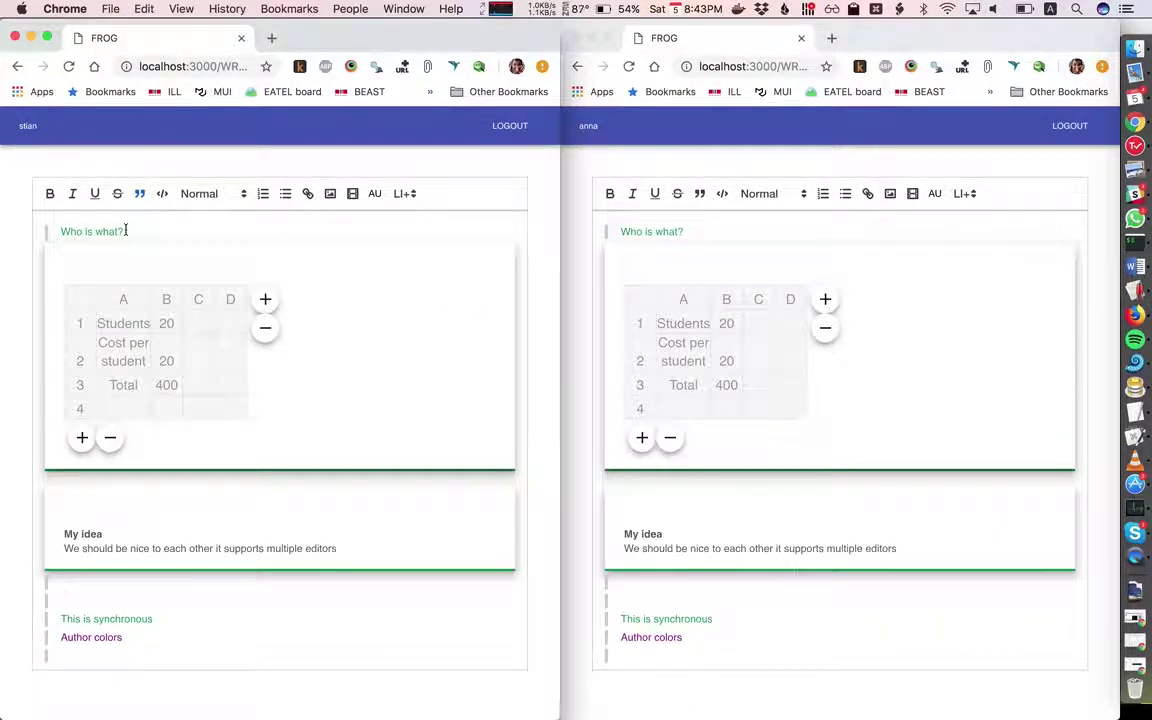
# Advance the session to the Gallery and Brainstorm activities in the teacher view and return to the first user's window.
pyautogui.moveTo(397, 463)
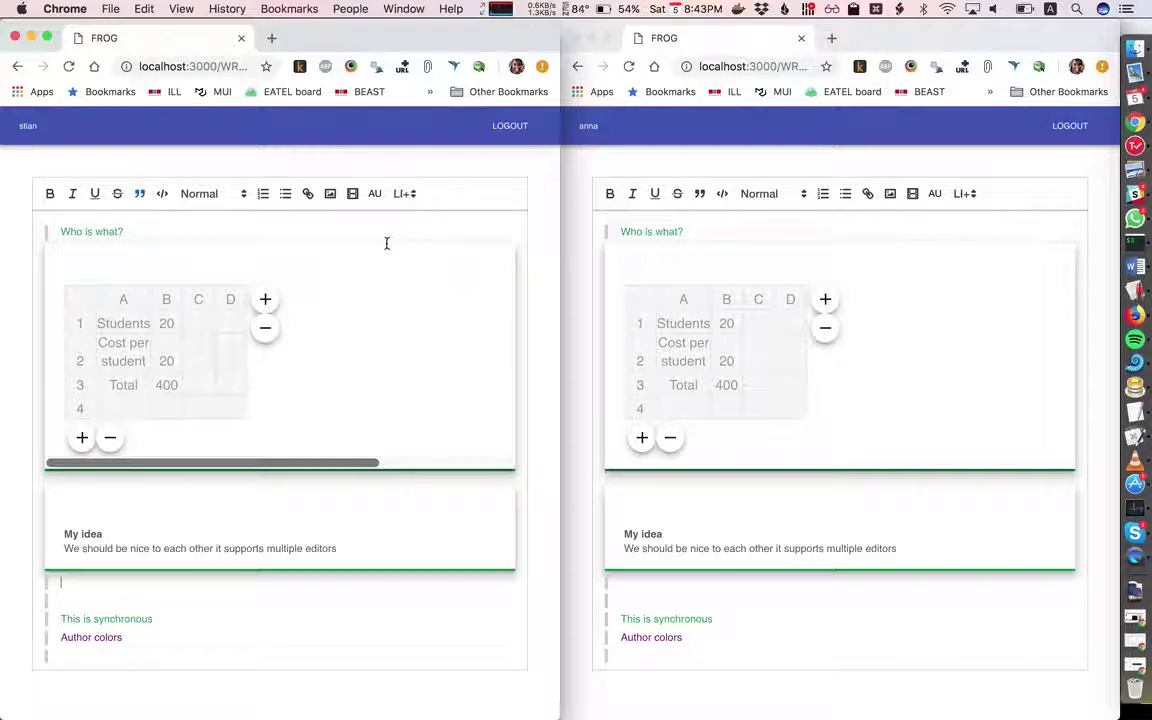
pyautogui.press('super+grave')
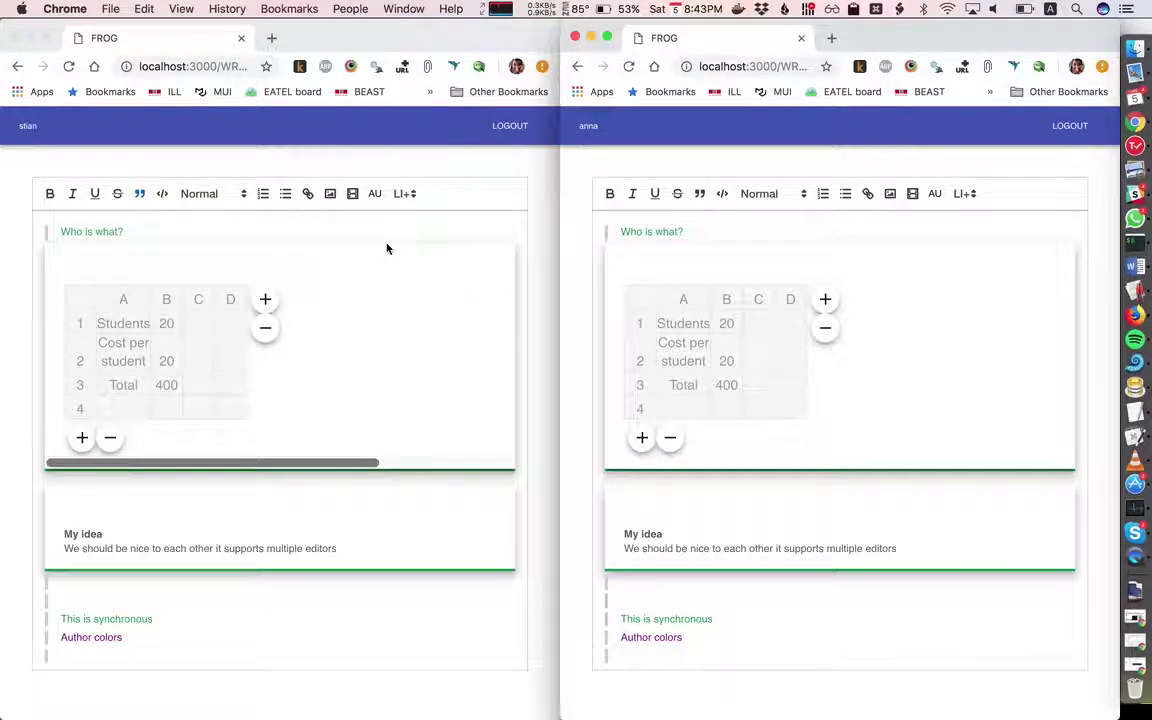
pyautogui.press('super+grave')
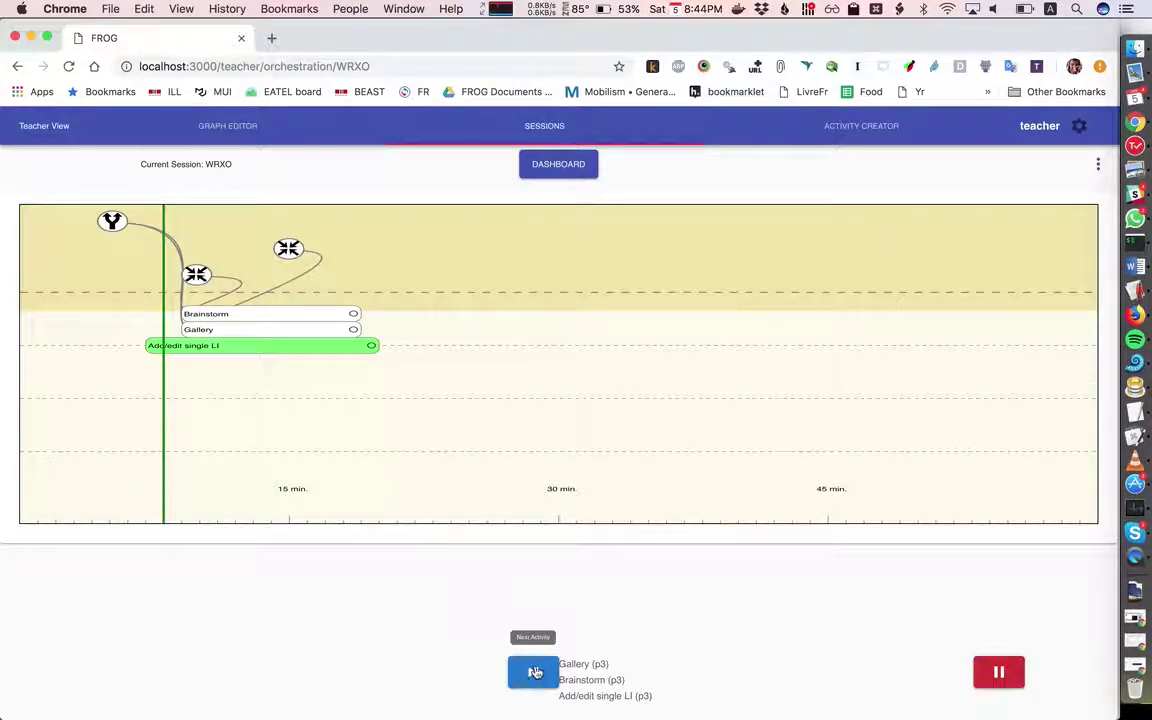
pyautogui.press('super+grave')
pyautogui.press('super+grave')
pyautogui.press('super+grave')
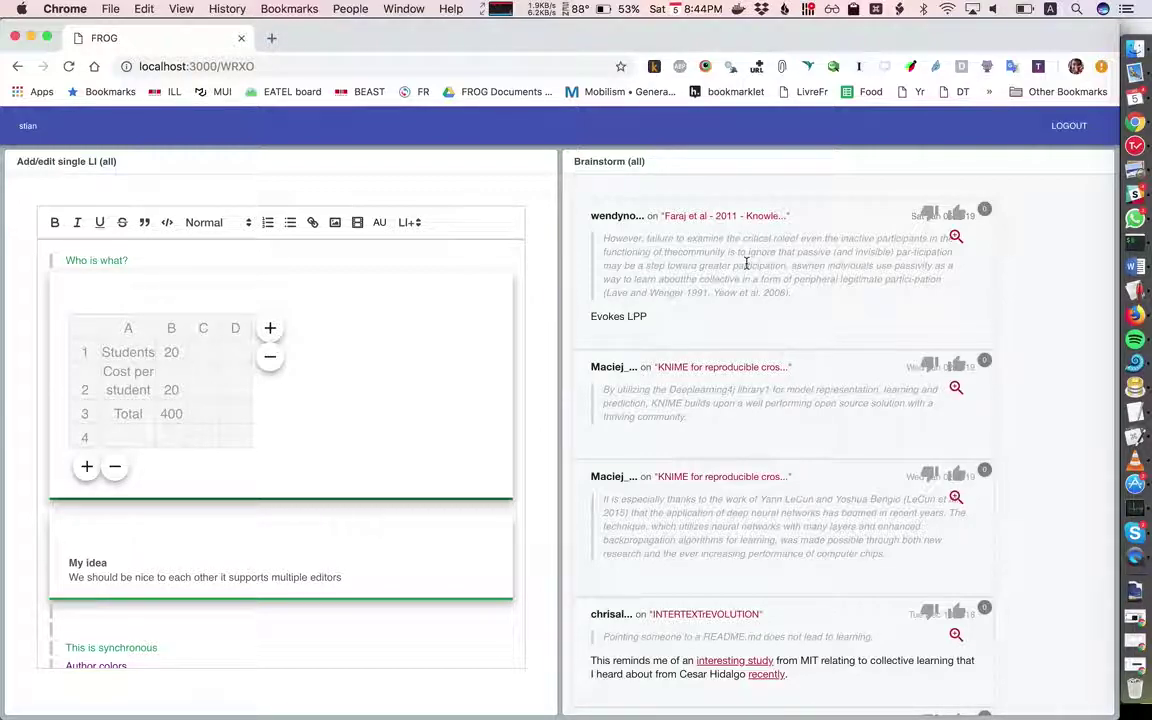
# Upvote the first "KNIME for reproducible cros..." note in the Brainstorm list.
pyautogui.click(957, 364)
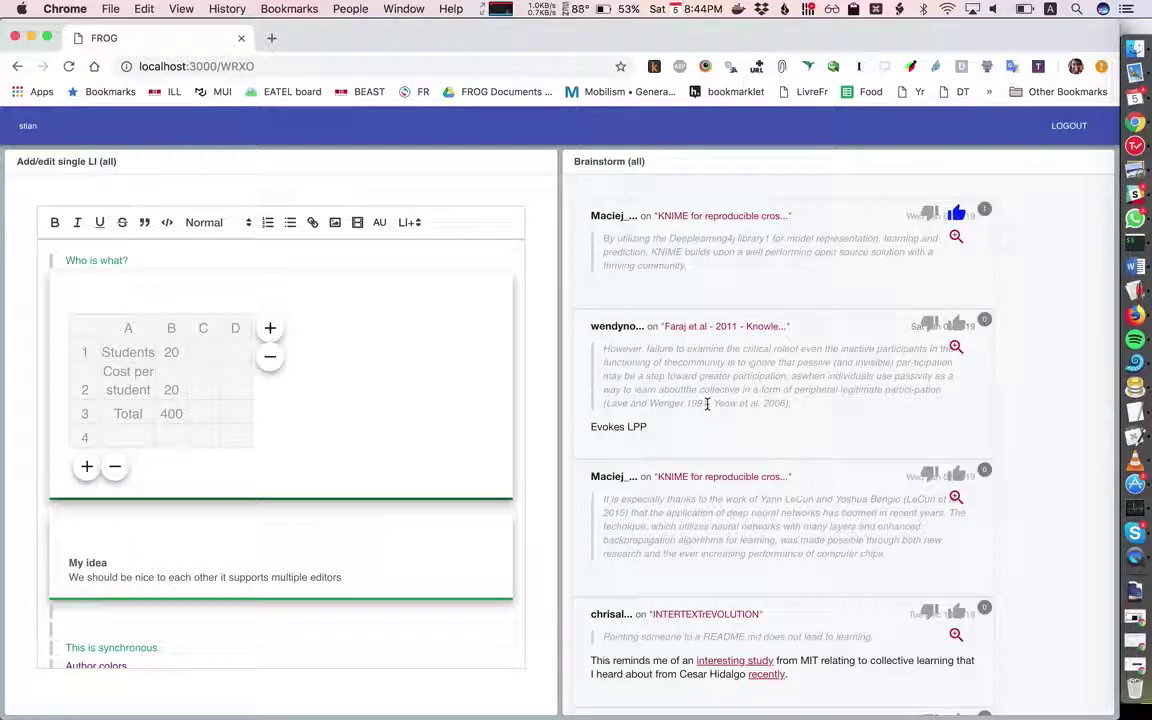
# Add blank lines at the document's end and embed the "Faraj et al - 2011" note and the second KNIME note from Brainstorm.
pyautogui.scroll(-1, 455, 380)
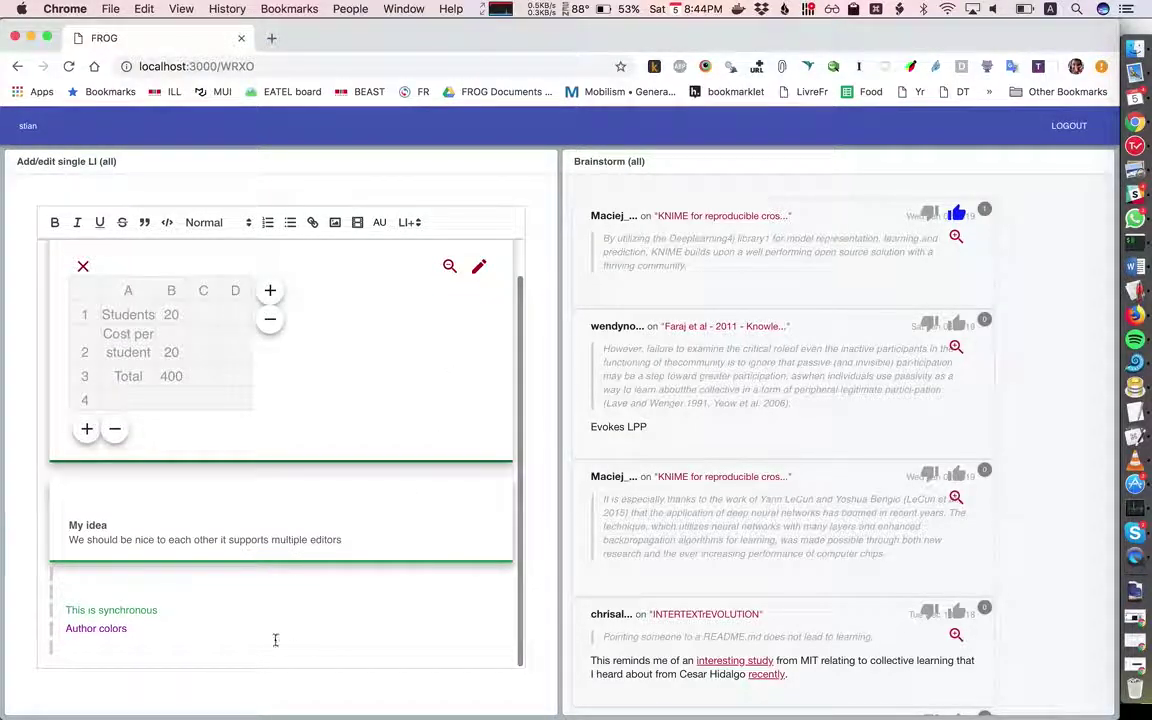
pyautogui.click(243, 657)
pyautogui.press('Return')
pyautogui.press('Return')
pyautogui.press('Return')
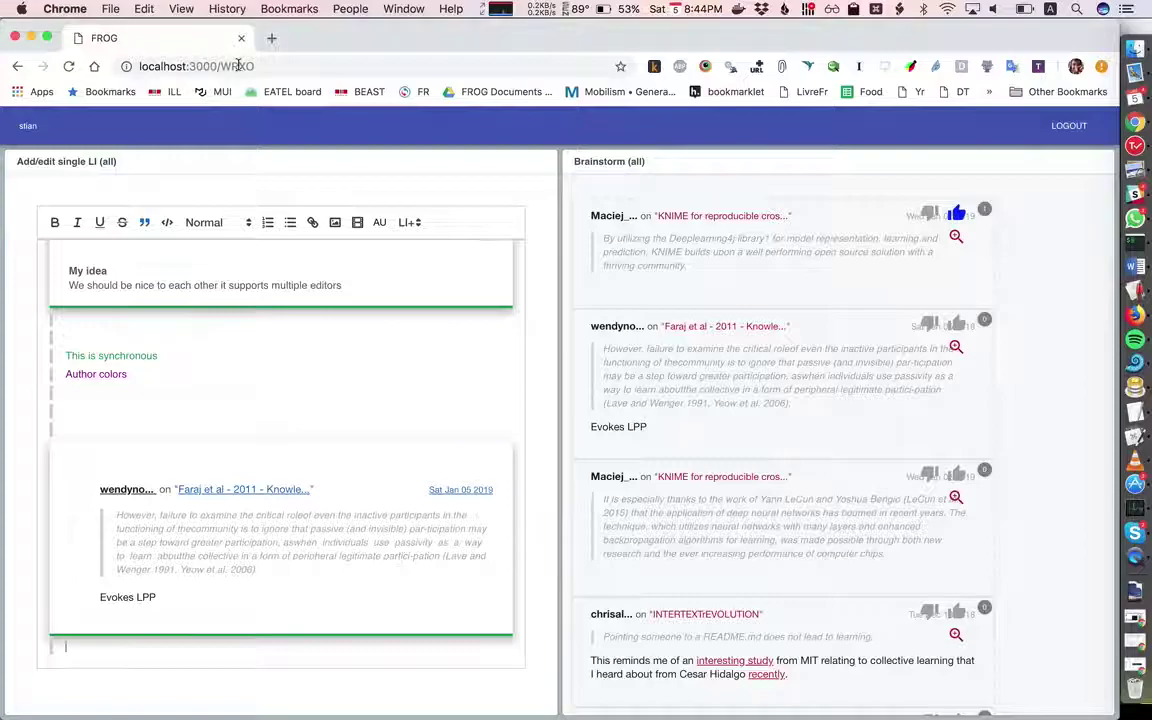
pyautogui.moveTo(231, 617)
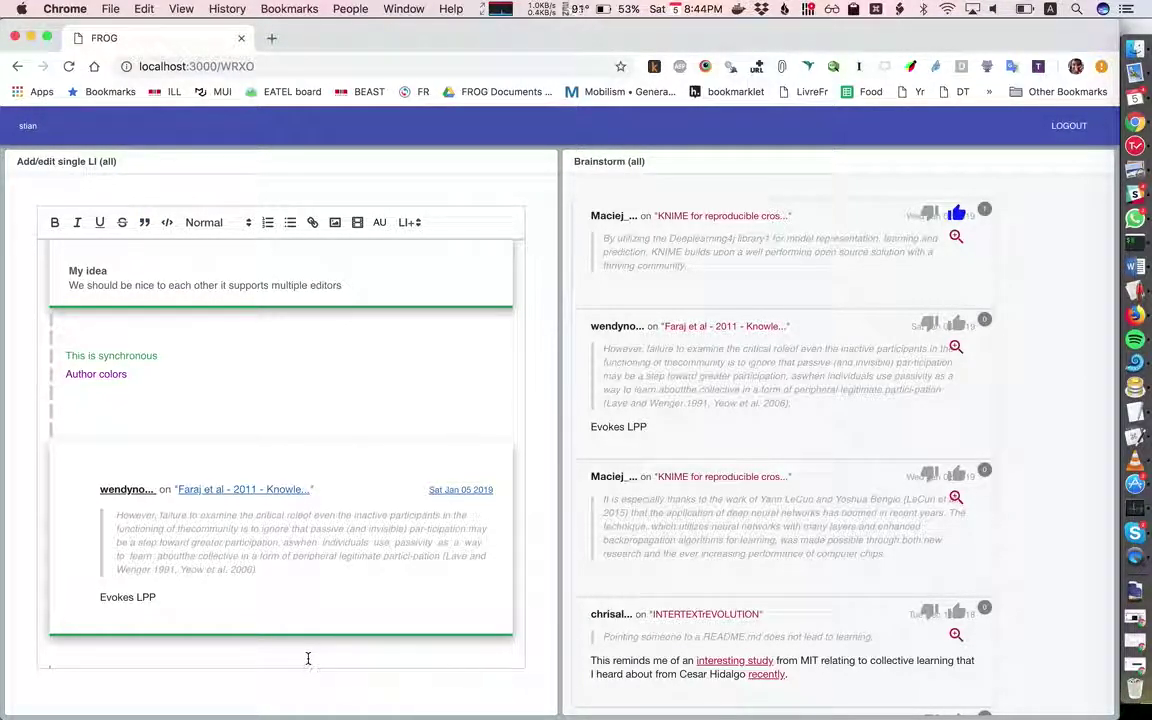
pyautogui.scroll(-1, 497, 455)
pyautogui.scroll(-4, 497, 455)
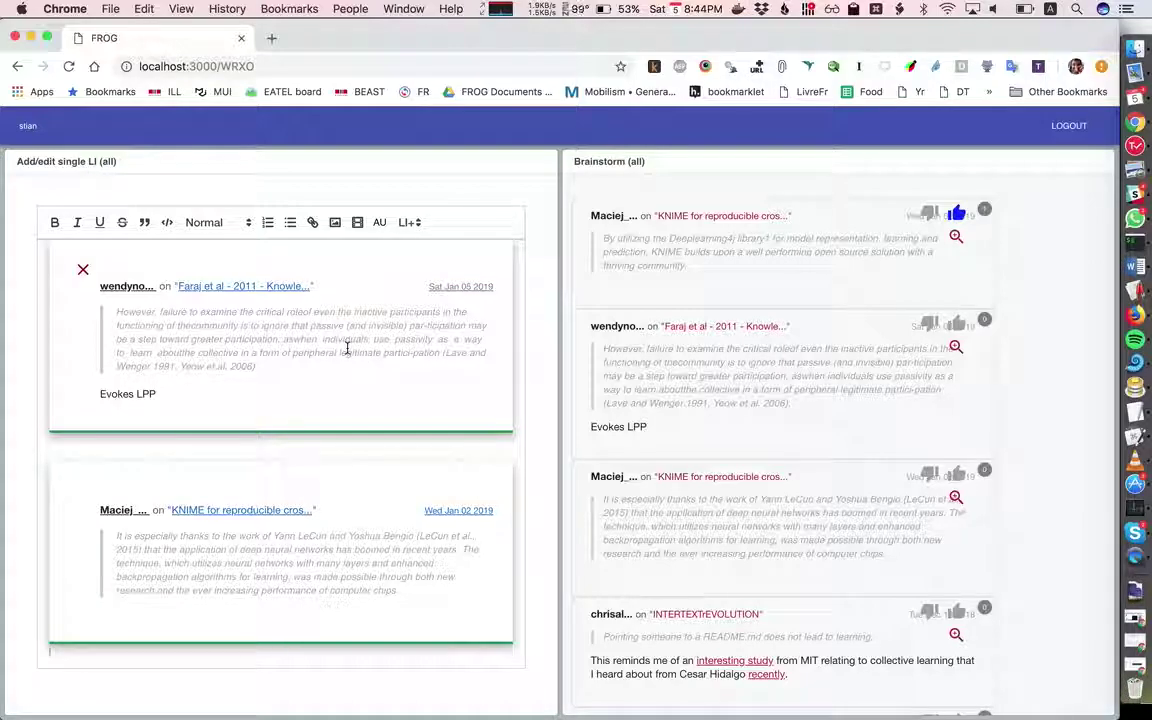
# In the second user's window, write "that's interesting" below the embedded KNIME note and widen the Gallery pane.
pyautogui.hotkey('ctrl', 'Right')
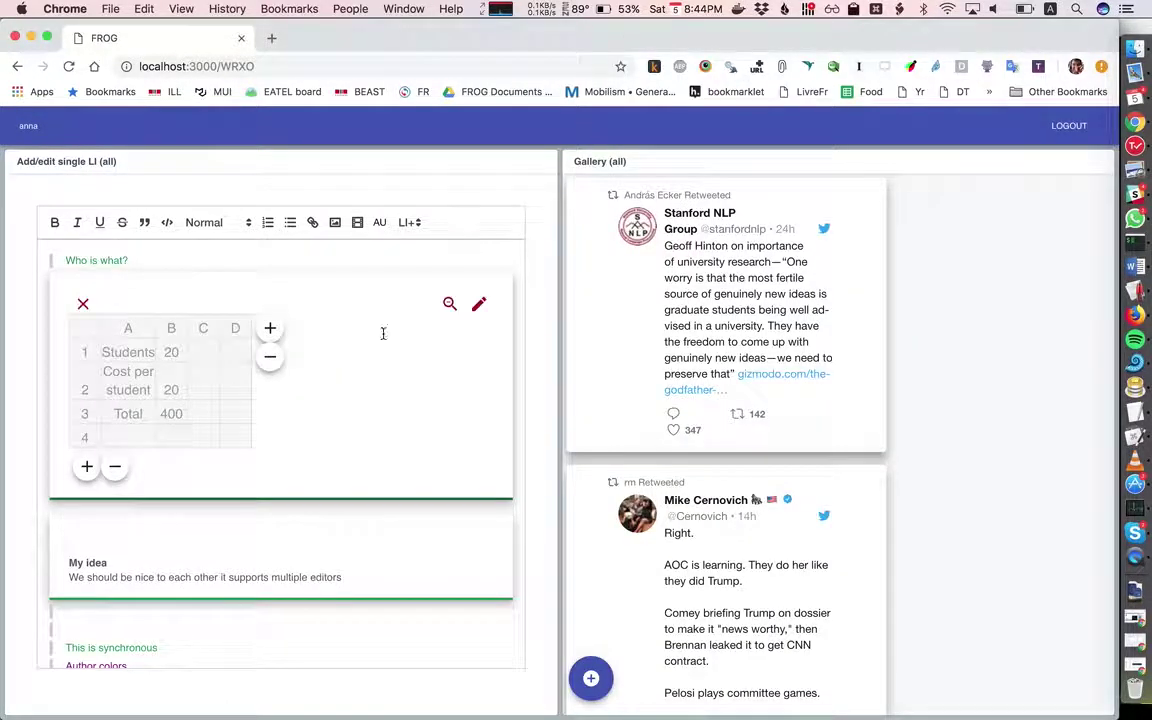
pyautogui.scroll(-10, 455, 327)
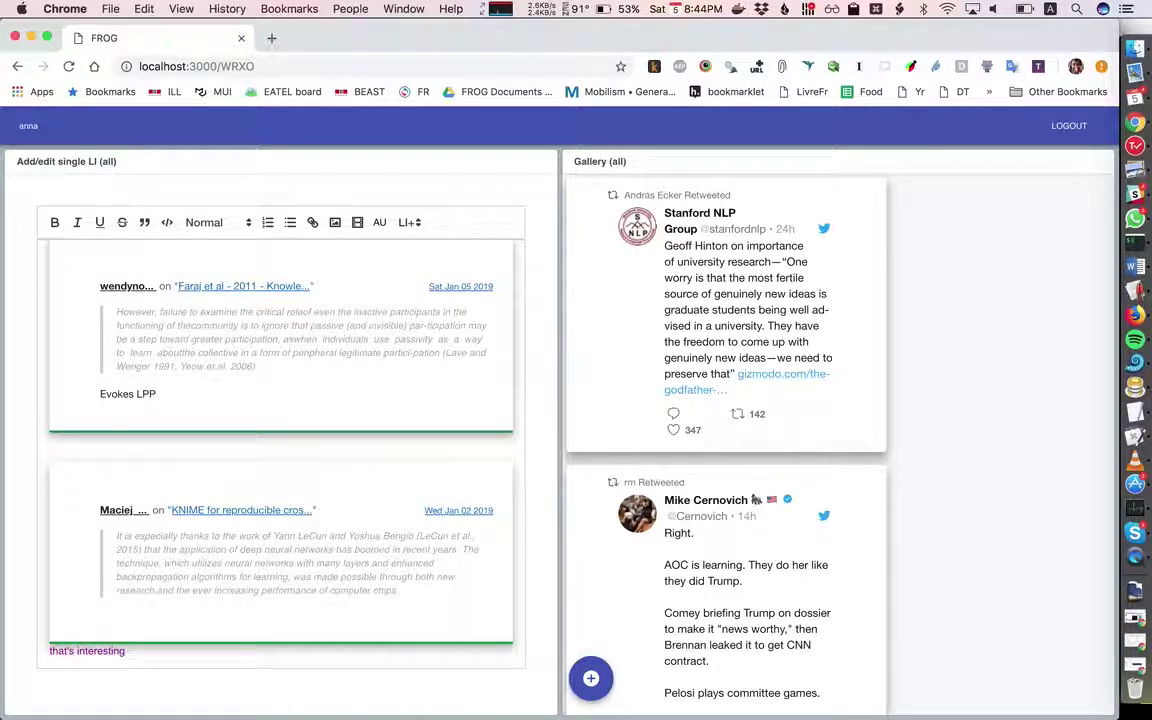
pyautogui.scroll(-1, 293, 560)
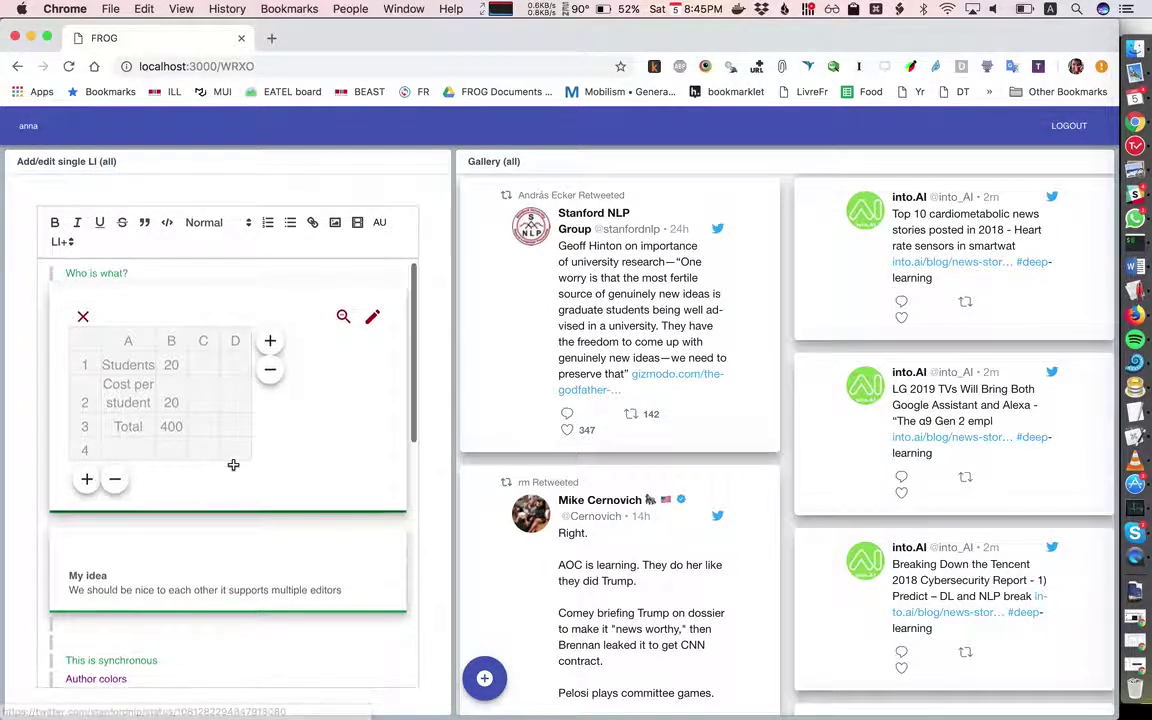
# Try to embed the Stanford NLP tweet from the Gallery in the document and locate where it was placed.
pyautogui.scroll(-10, 250, 460)
pyautogui.moveTo(597, 347); pyautogui.dragTo(342, 514)
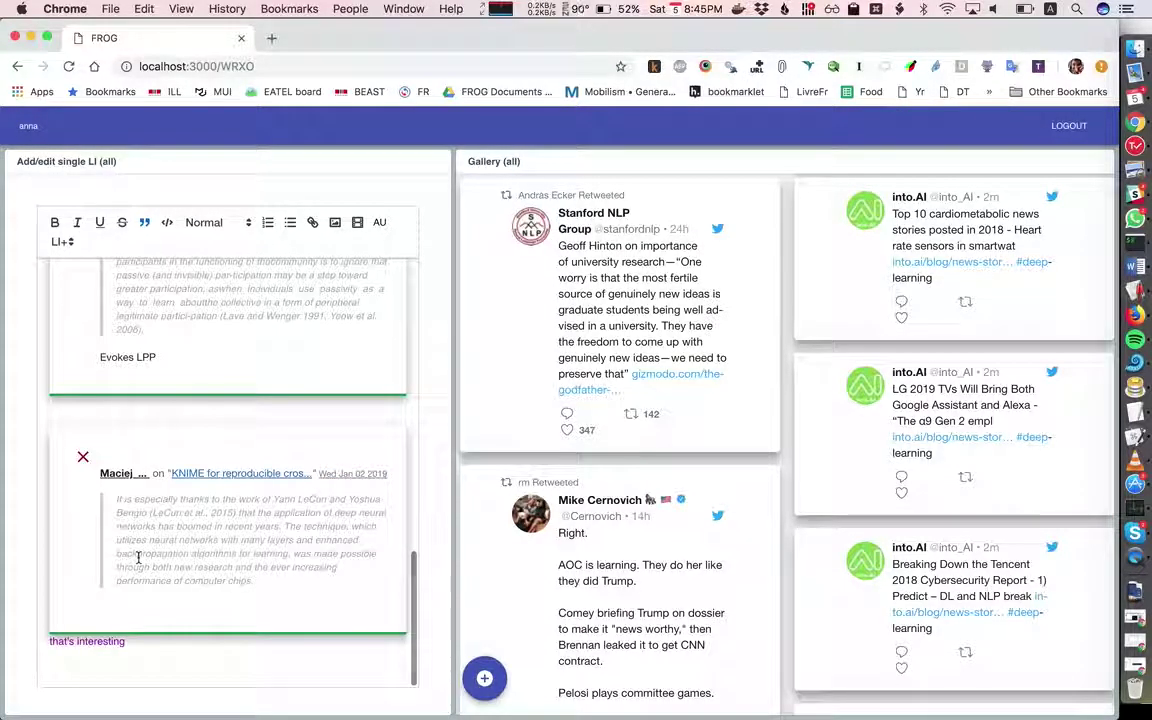
pyautogui.scroll(10, 138, 557)
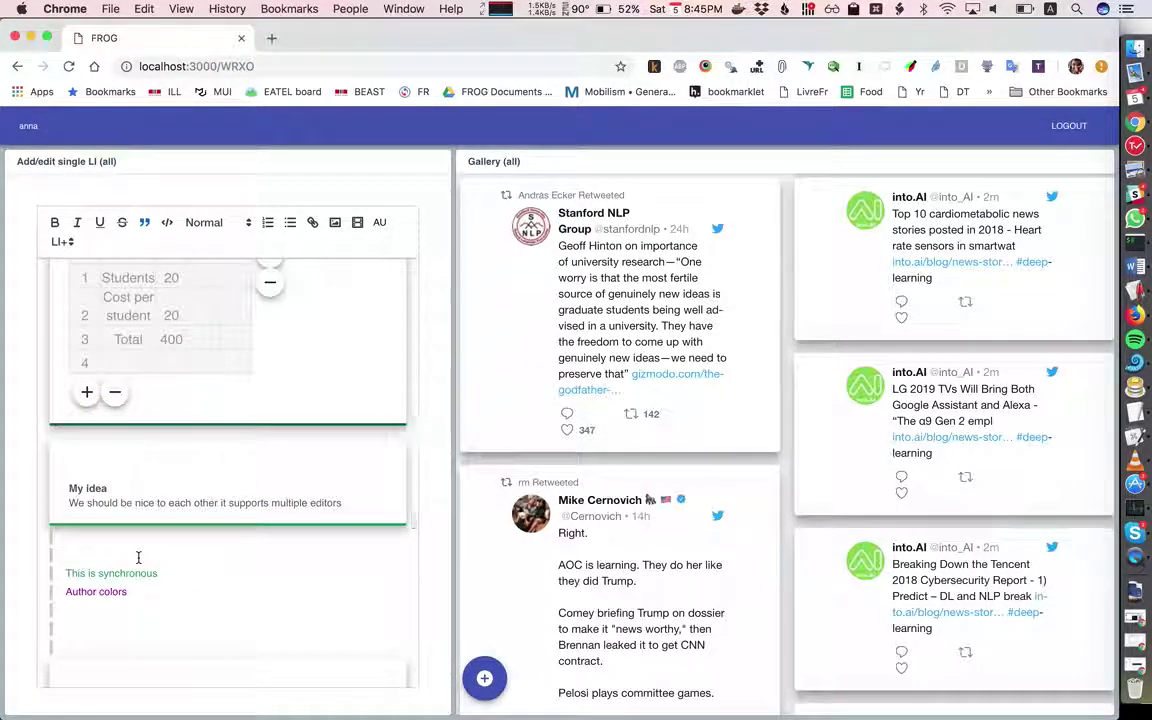
pyautogui.scroll(-10, 138, 557)
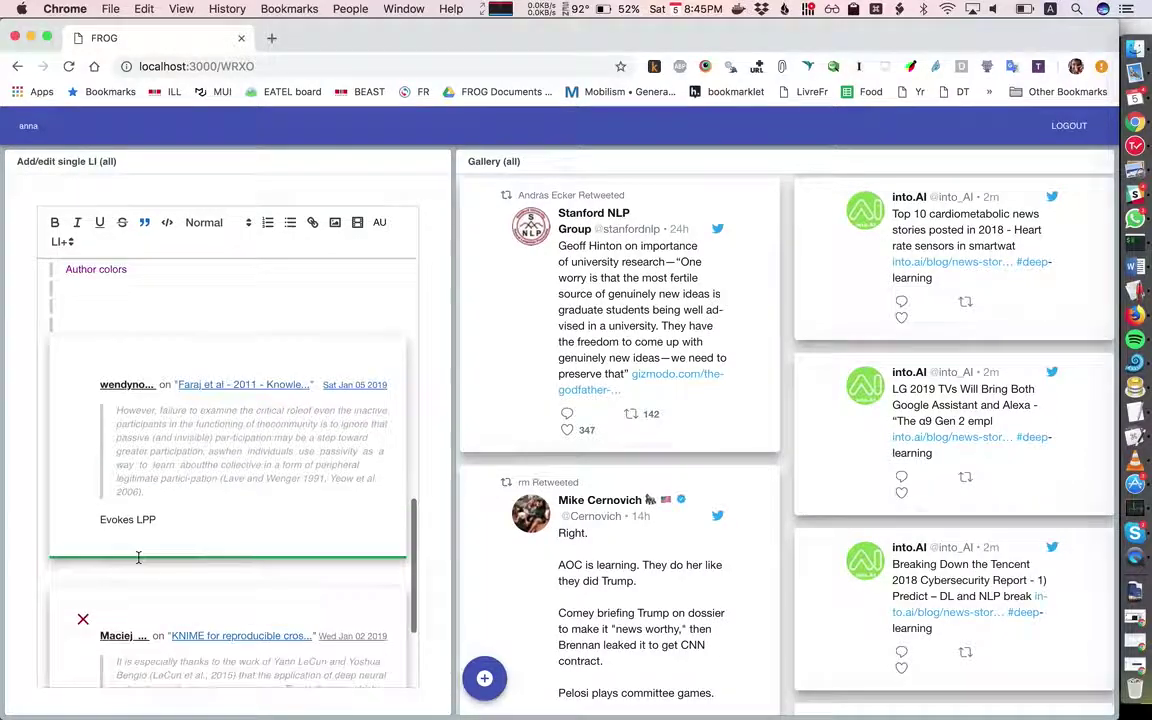
pyautogui.scroll(10, 138, 557)
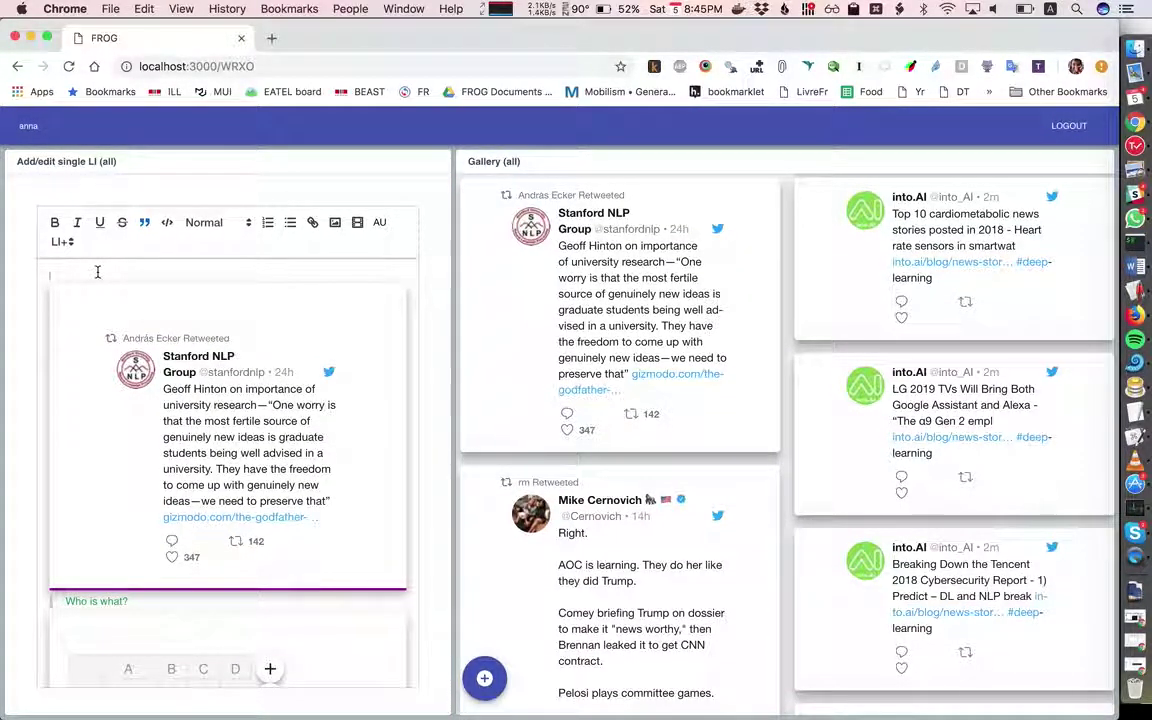
# Remove the Stanford NLP tweet from the beginning of the document.
pyautogui.tripleClick(172, 437)
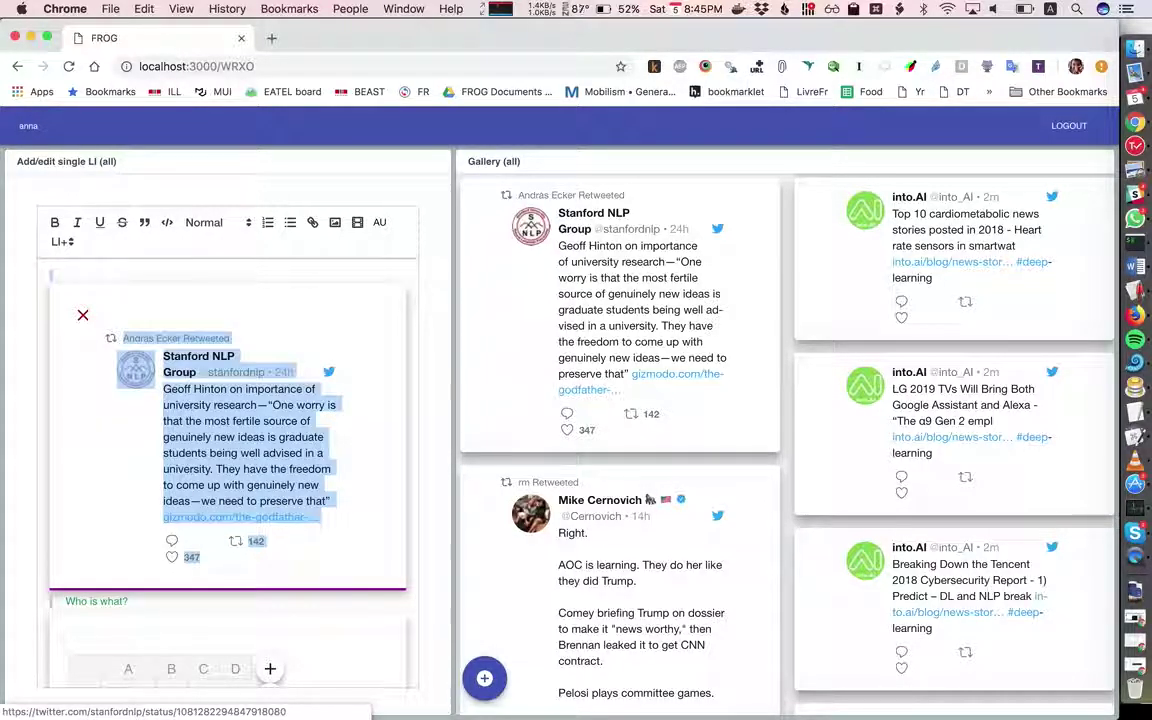
pyautogui.scroll(-3, 228, 450)
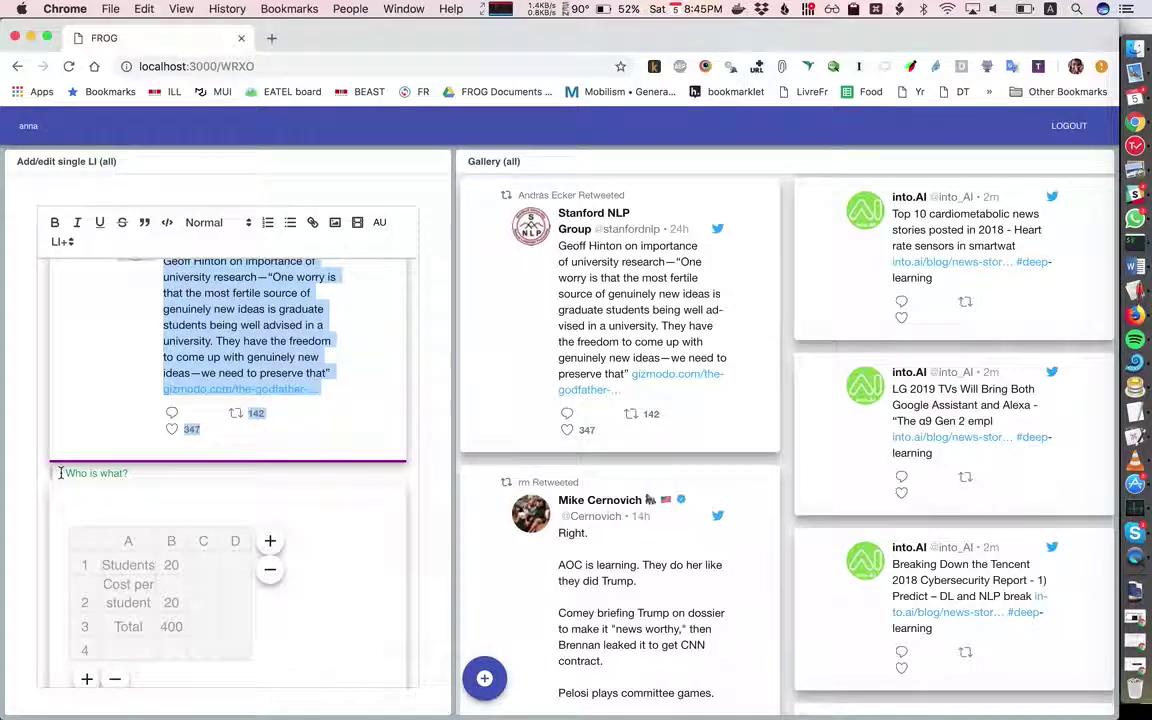
pyautogui.scroll(-10, 60, 473)
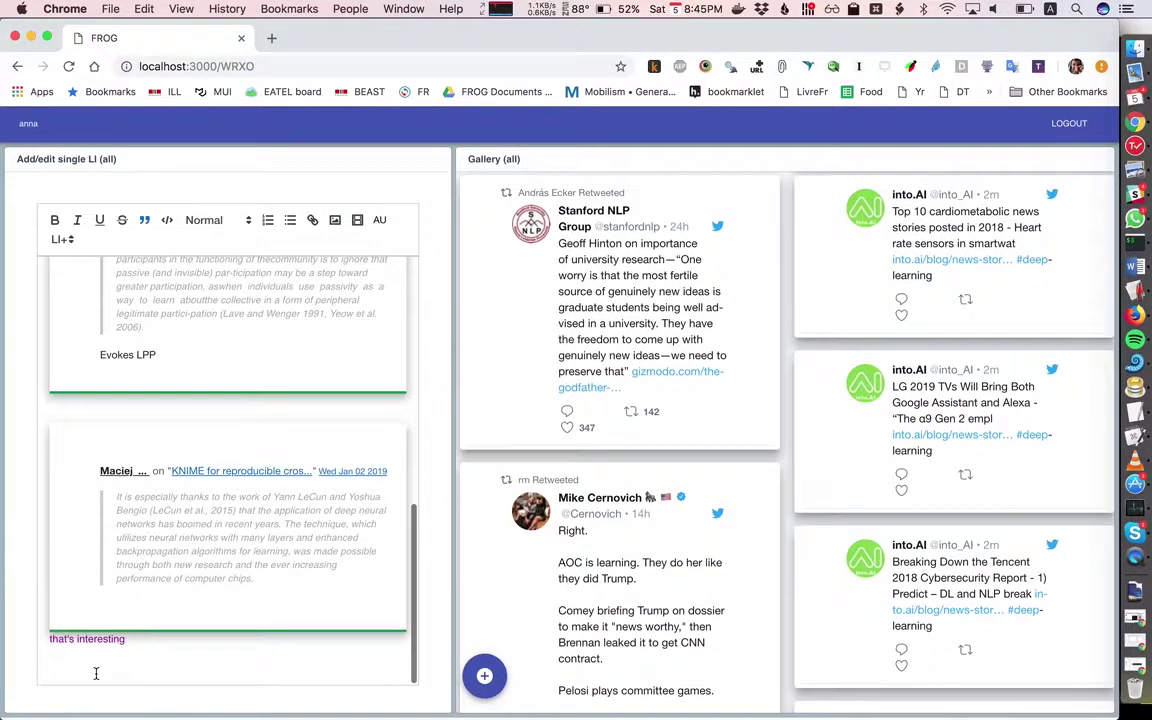
# Embed the Stanford NLP tweet from the Gallery at the end of the document, below "that's interesting".
pyautogui.scroll(10, 108, 663)
pyautogui.scroll(-15, 108, 663)
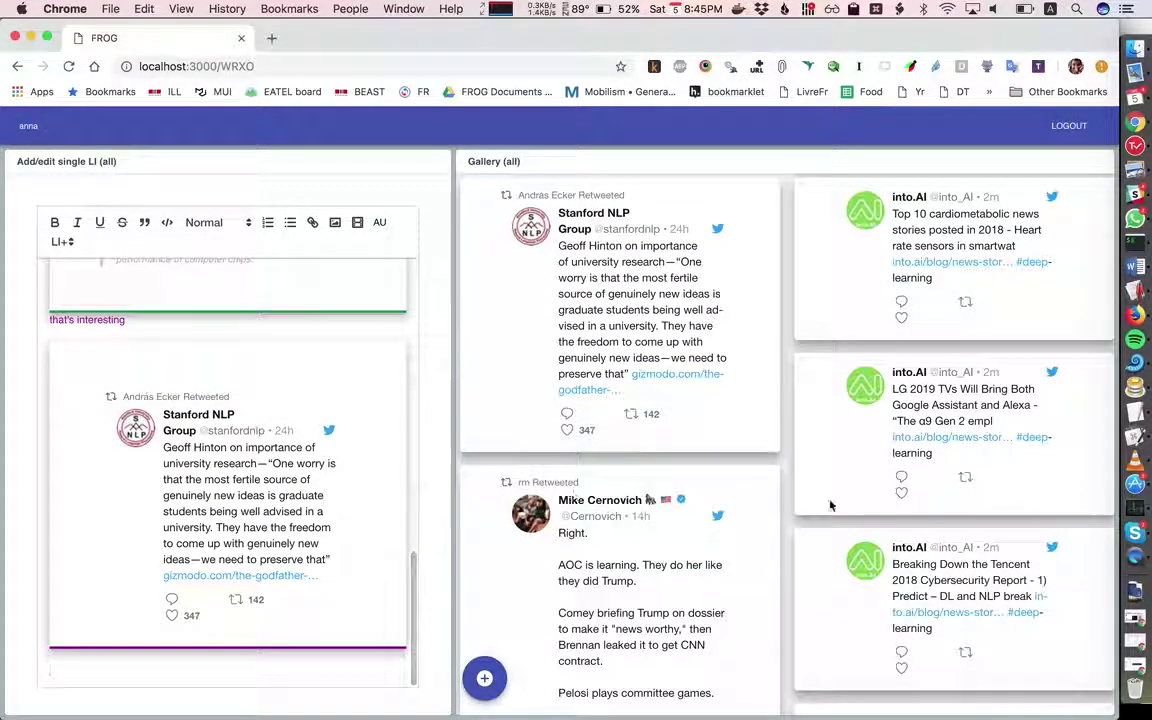
# Embed the into.AI tweet about Dudley & Shanley from the Gallery below the Stanford NLP tweet.
pyautogui.scroll(-3, 850, 560)
pyautogui.scroll(-10, 860, 680)
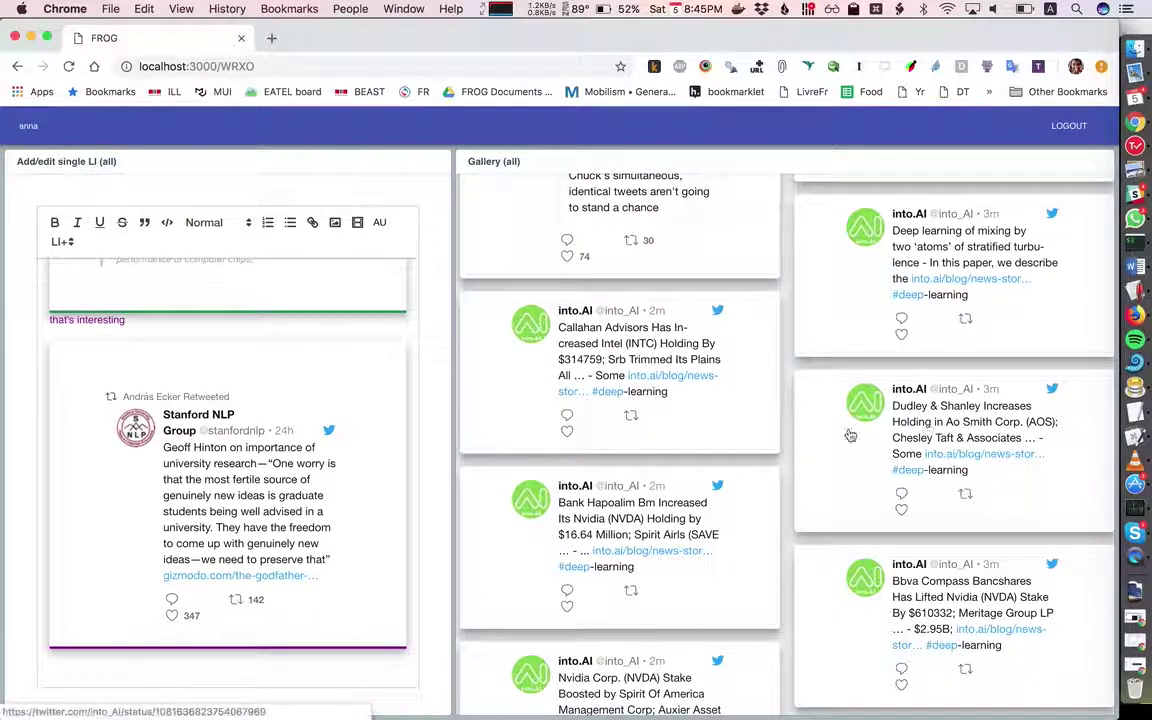
pyautogui.moveTo(168, 474)
pyautogui.scroll(-4, 168, 474)
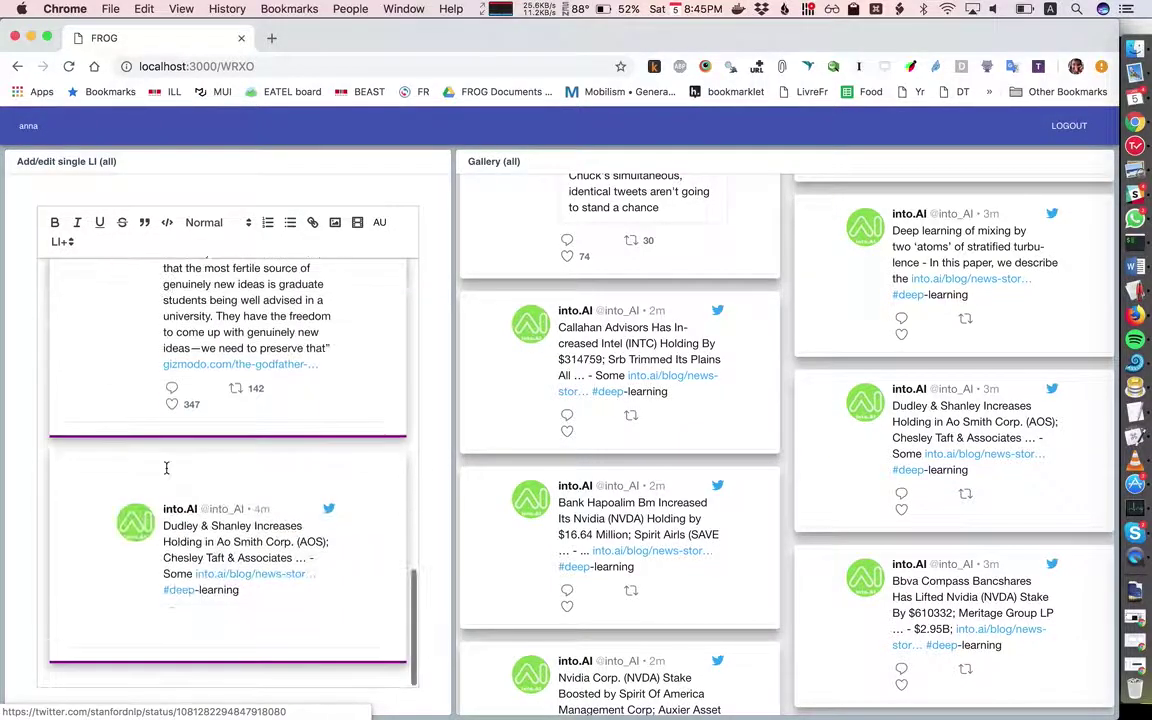
pyautogui.scroll(2, 168, 474)
# Switch to the first user's window and delete the embedded Stanford NLP tweet from the document.
pyautogui.press('super+grave')
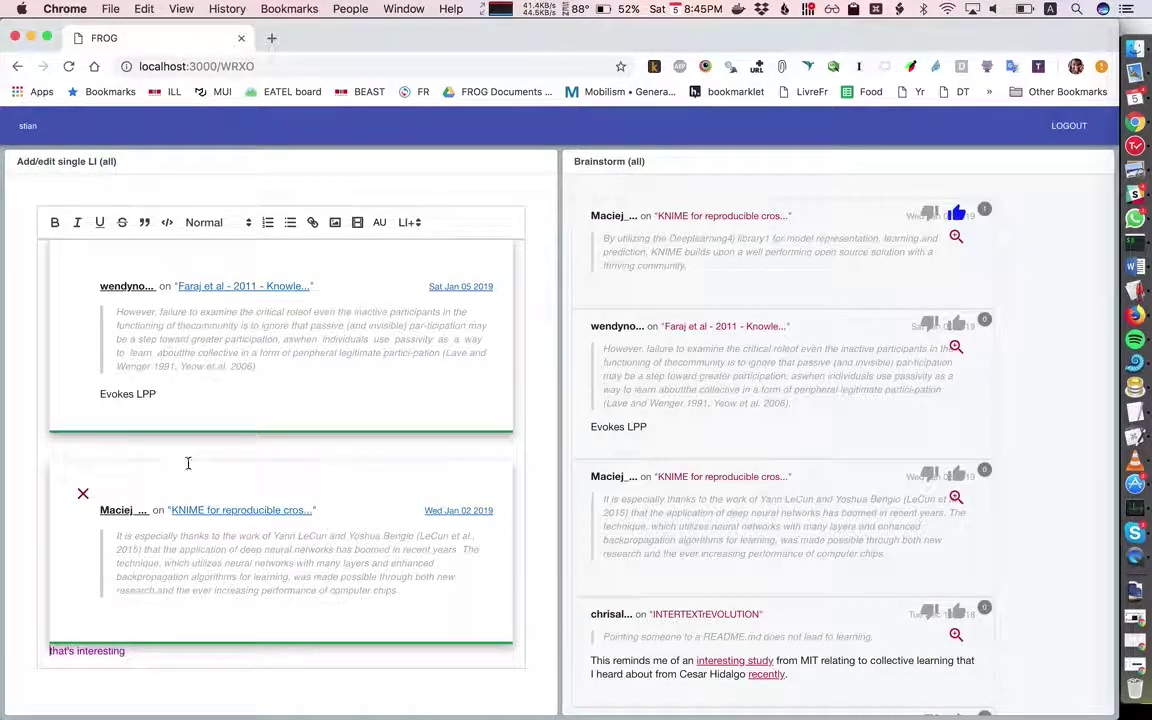
pyautogui.scroll(-5, 288, 458)
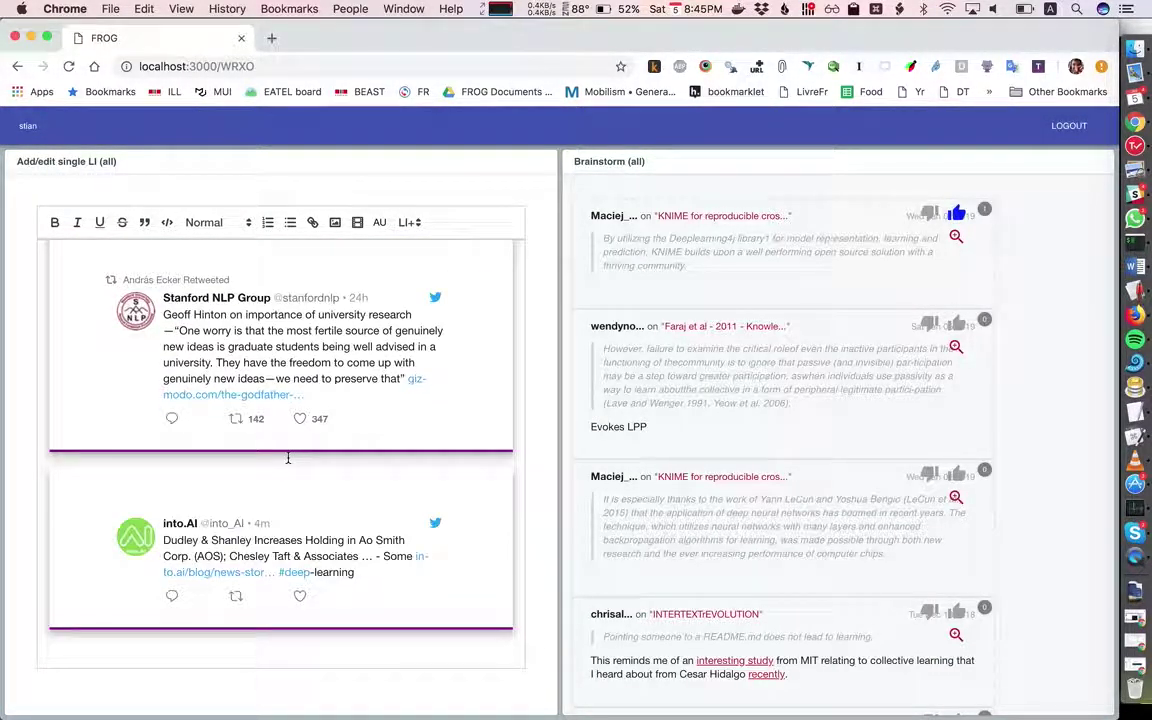
pyautogui.scroll(2, 288, 458)
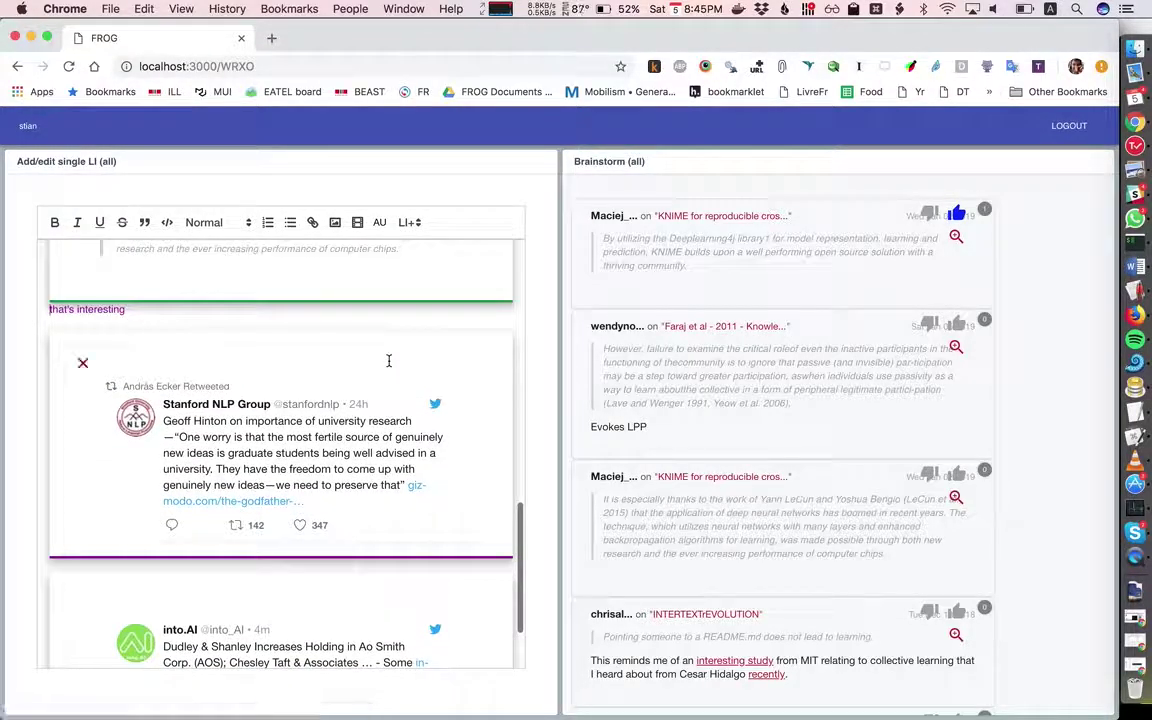
pyautogui.scroll(2, 98, 390)
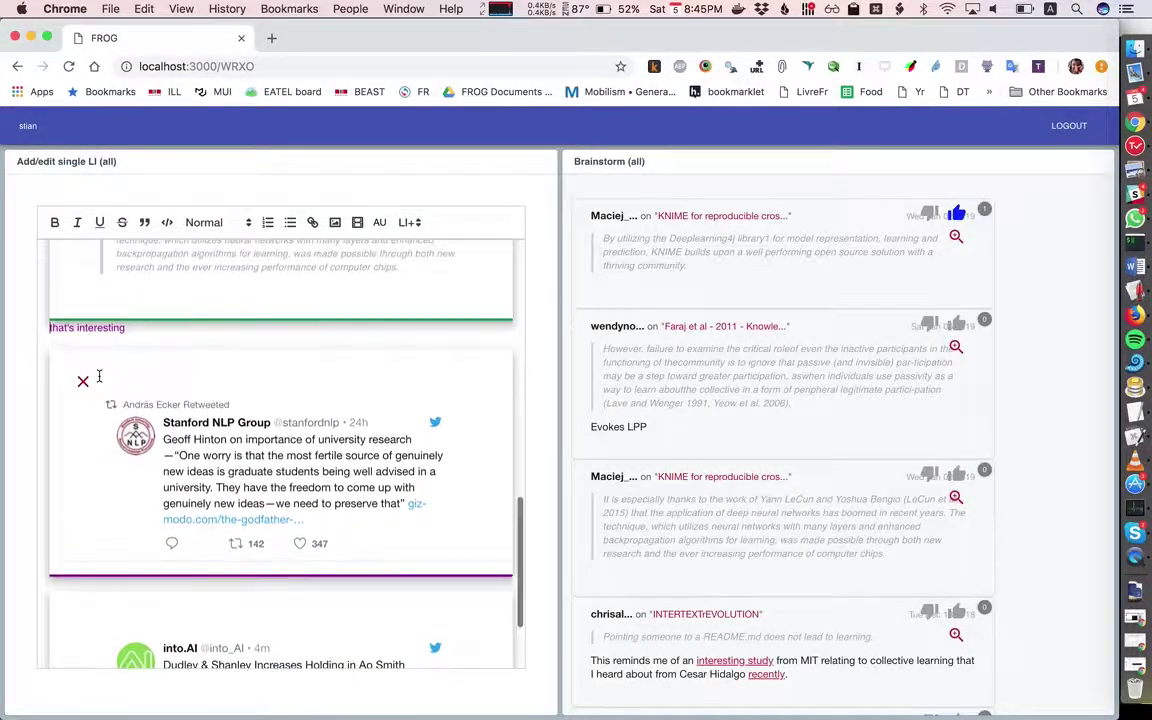
pyautogui.click(81, 438)
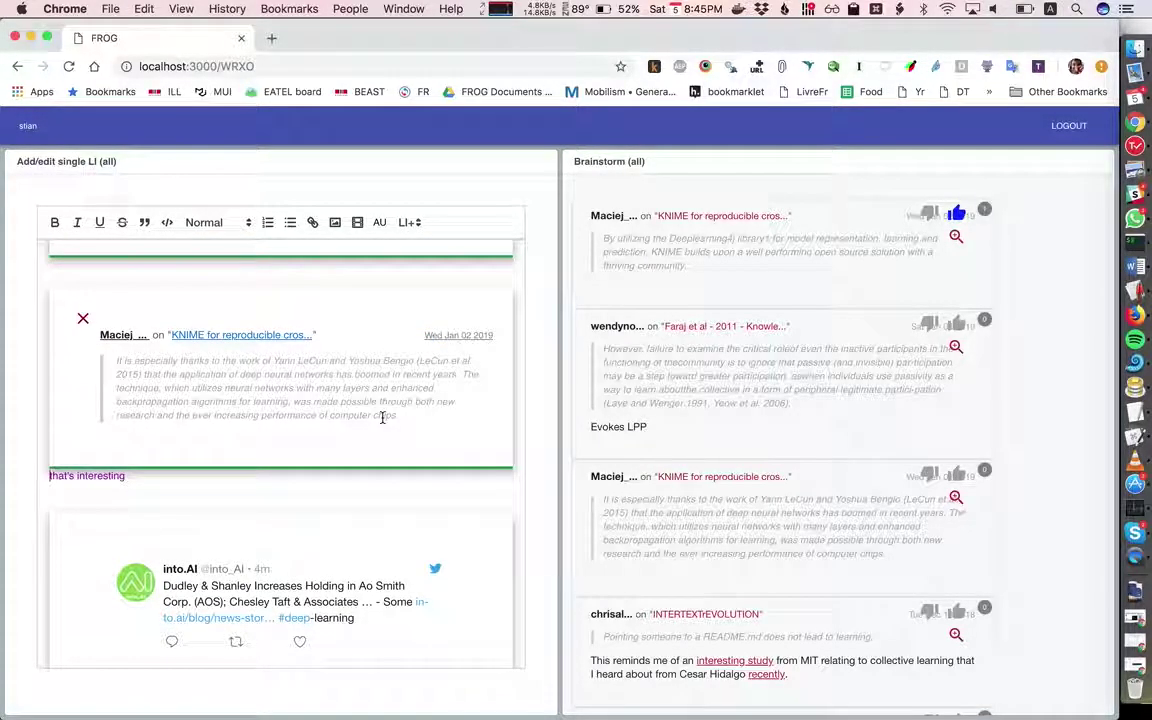
# Switch to the teacher's window and show the session dashboard's learning items for the "Add/edit single LI" activity.
pyautogui.press('super+grave')
pyautogui.press('super+grave')
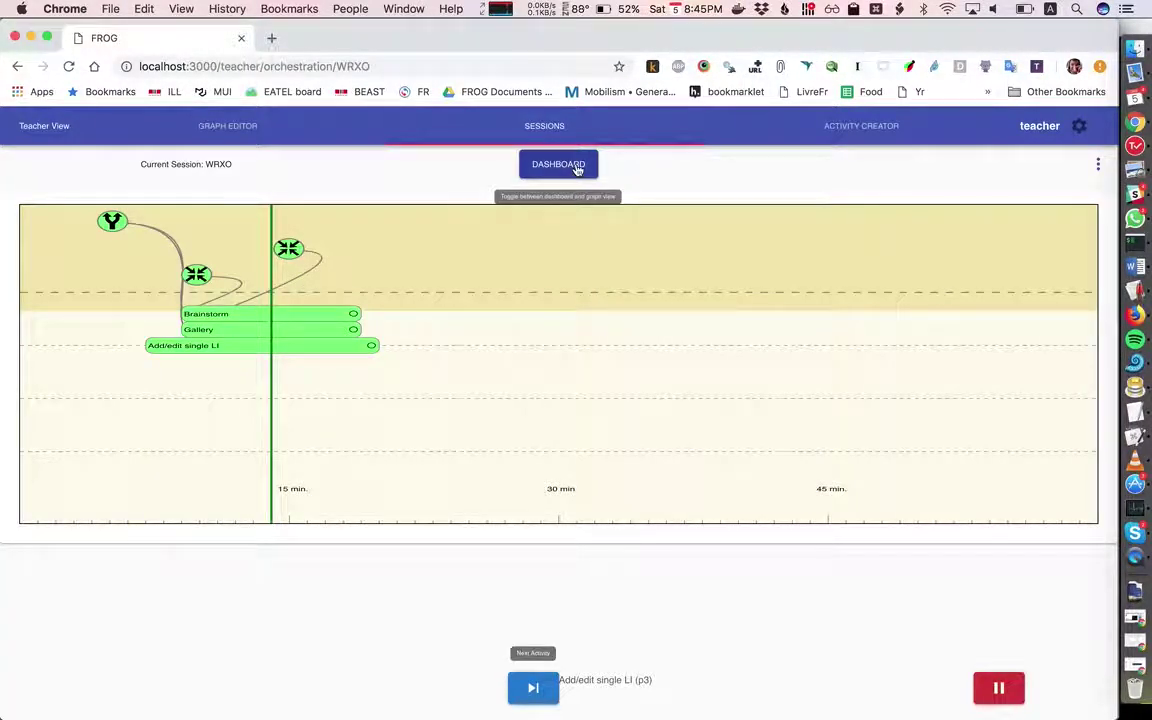
pyautogui.click(576, 166)
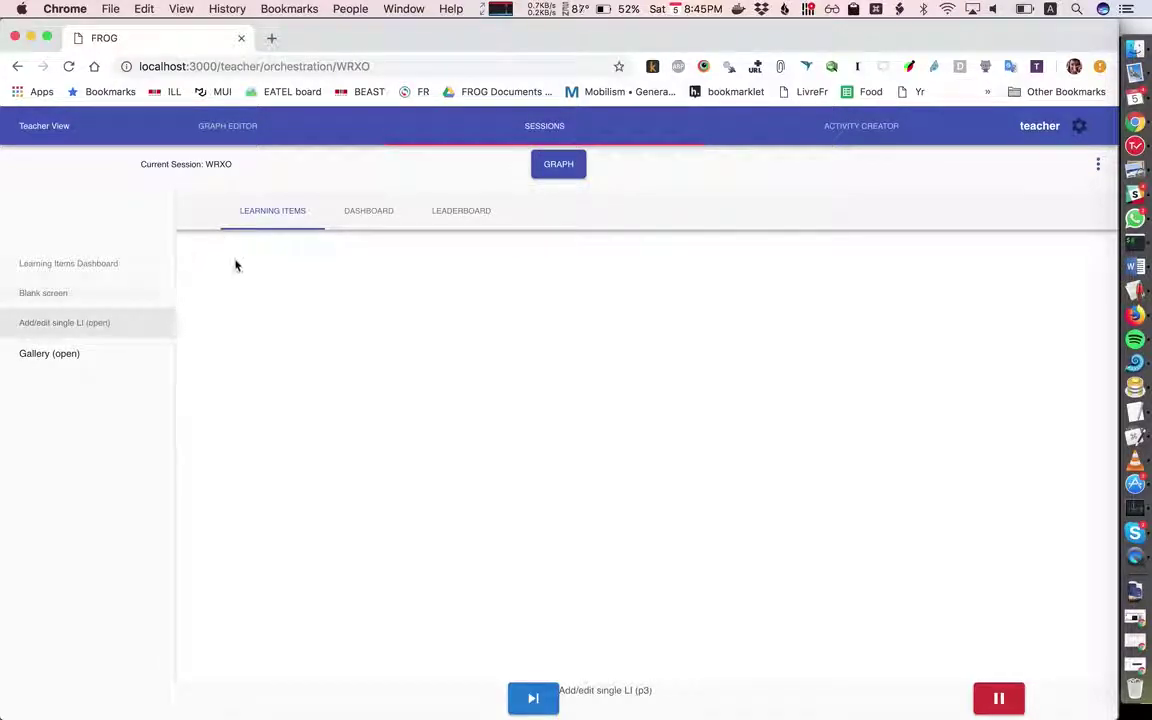
pyautogui.click(100, 325)
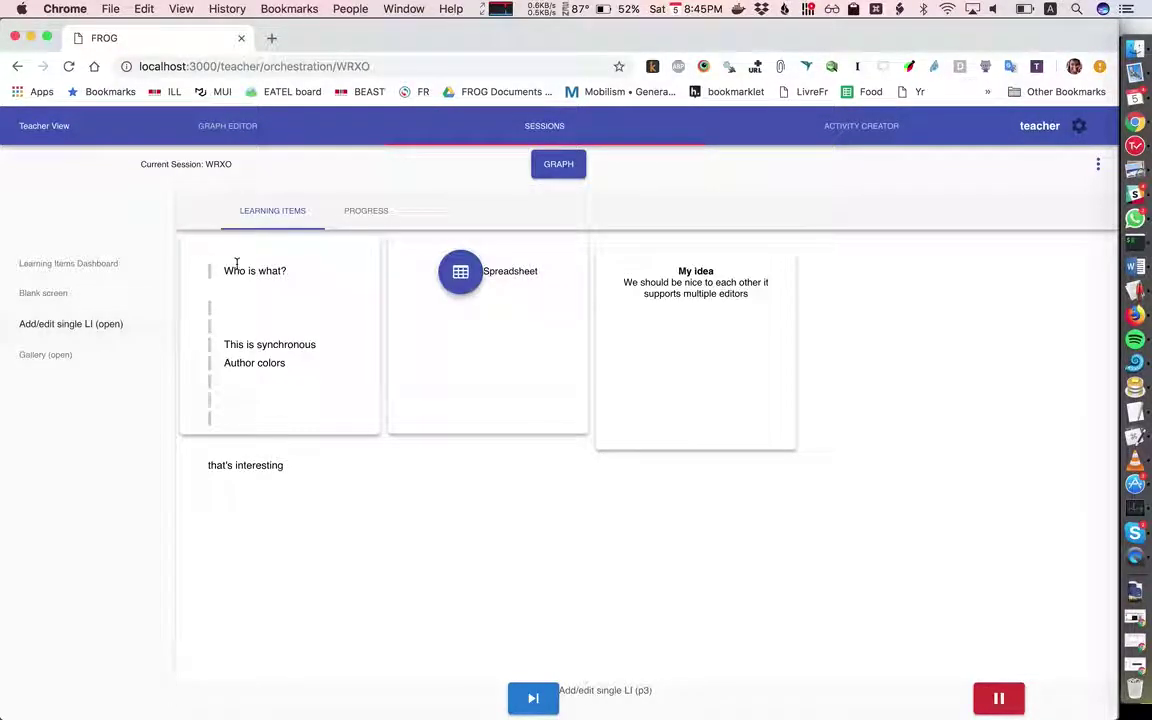
# Open the "Who is what?" learning item in the dashboard and scrub through its revision history before closing it.
pyautogui.click(310, 320)
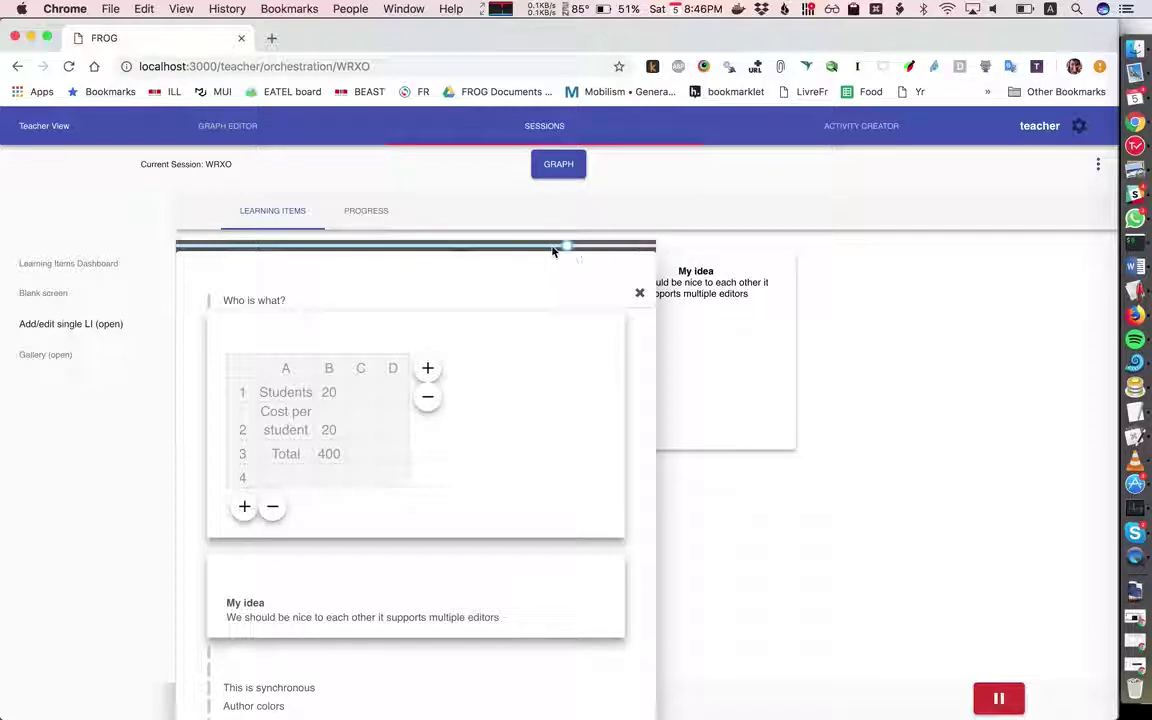
pyautogui.moveTo(533, 248); pyautogui.dragTo(493, 252)
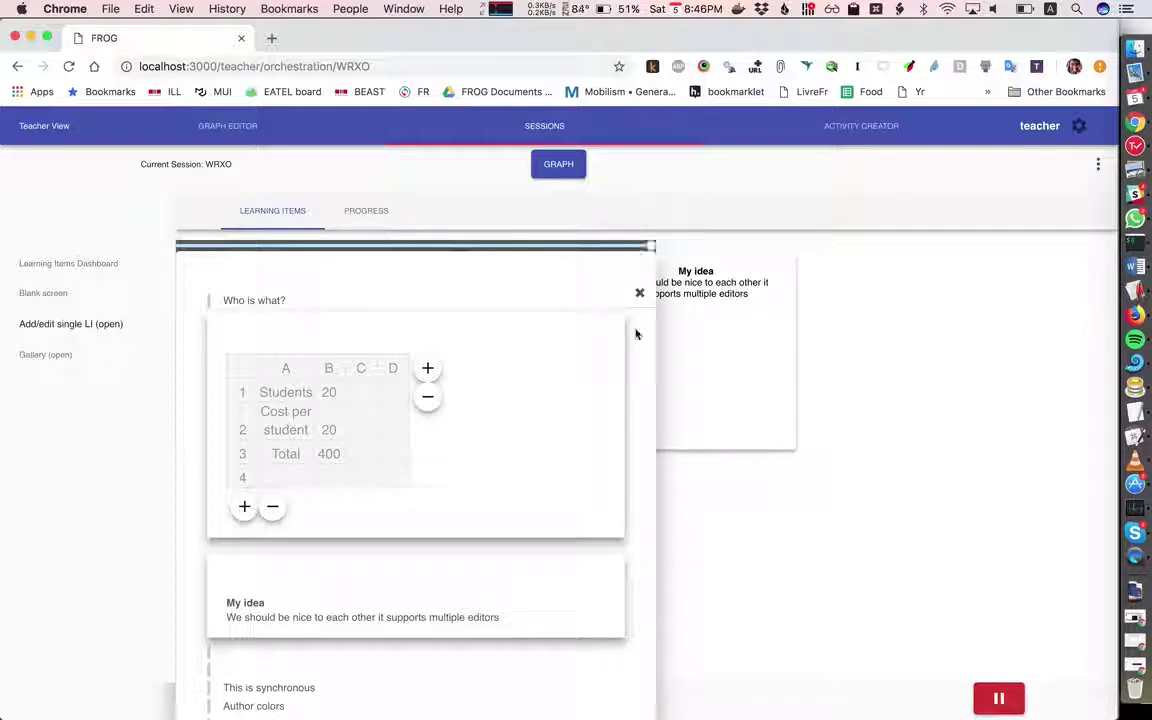
pyautogui.click(645, 296)
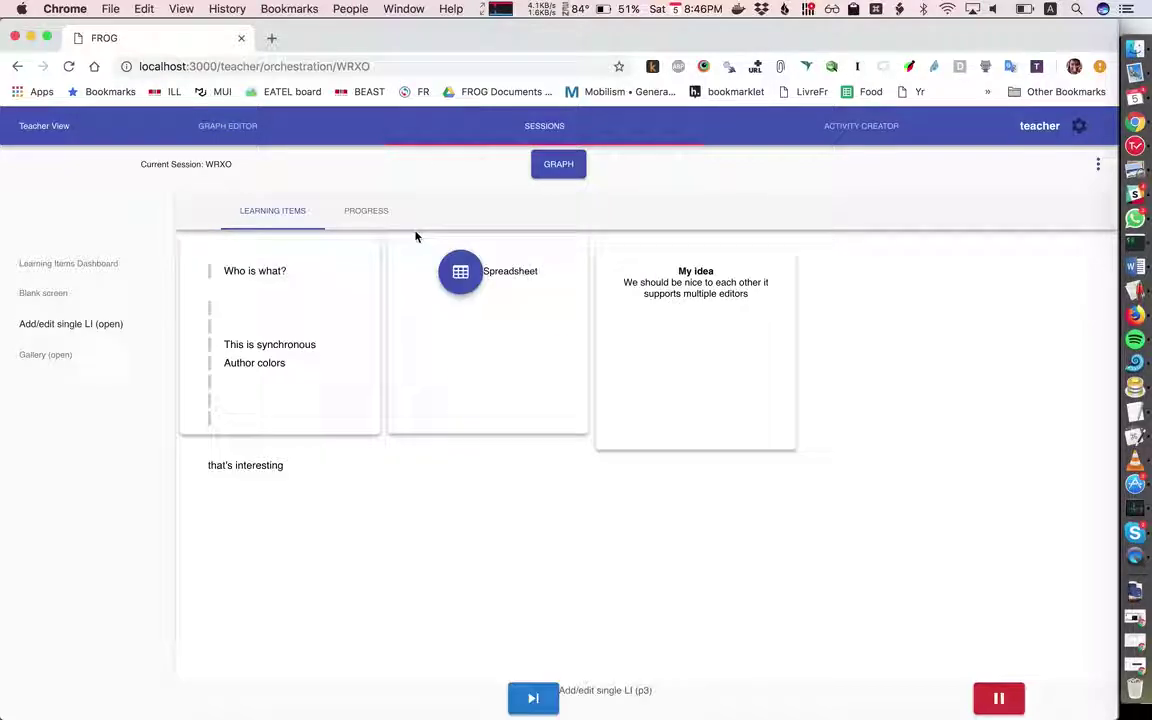
# Switch to the second user's window and go to the spreadsheet embedded at the beginning of the document.
pyautogui.press('super+grave')
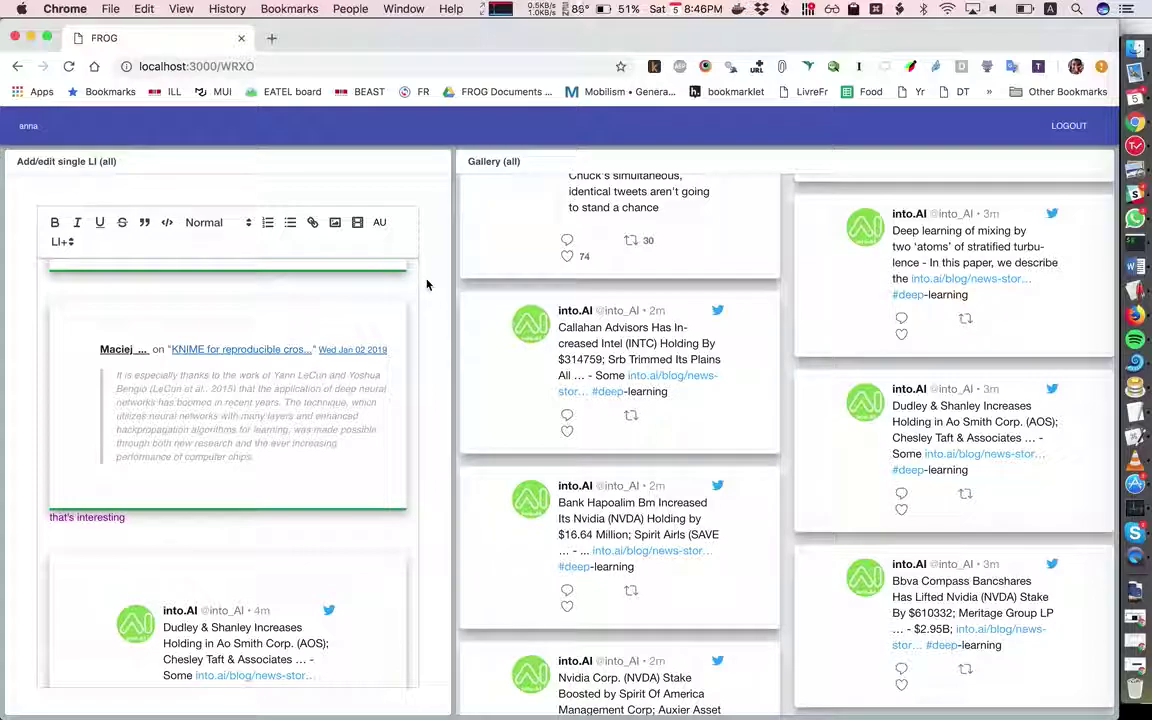
pyautogui.scroll(5, 364, 335)
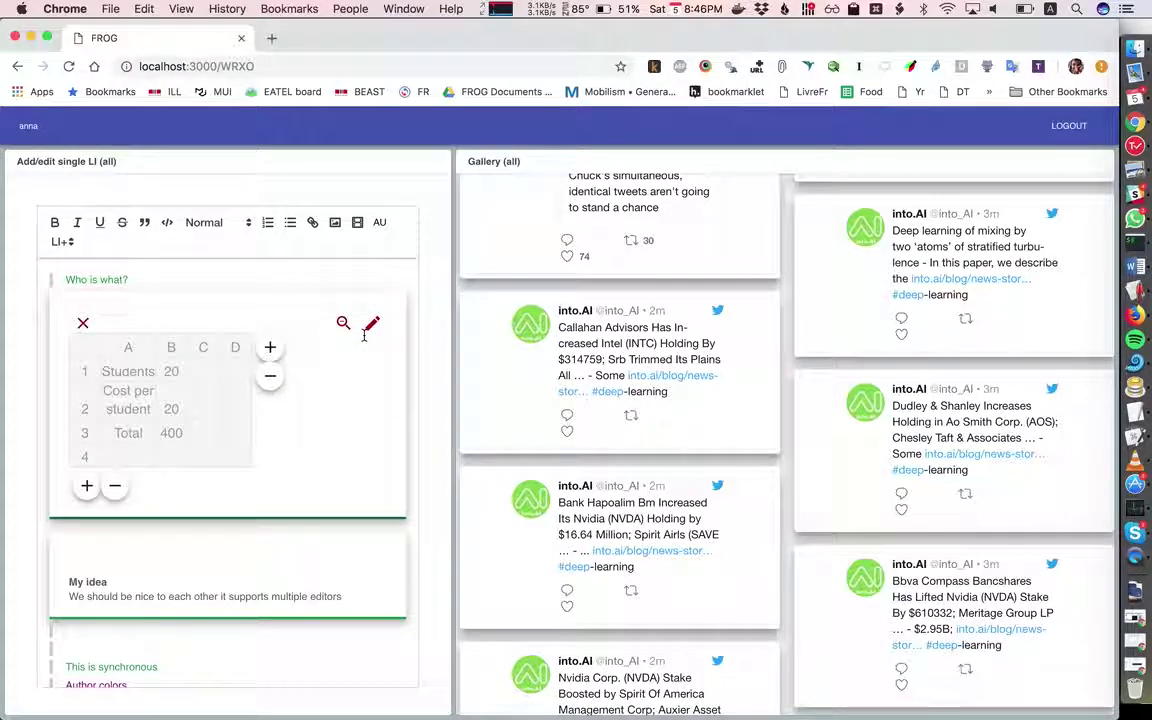